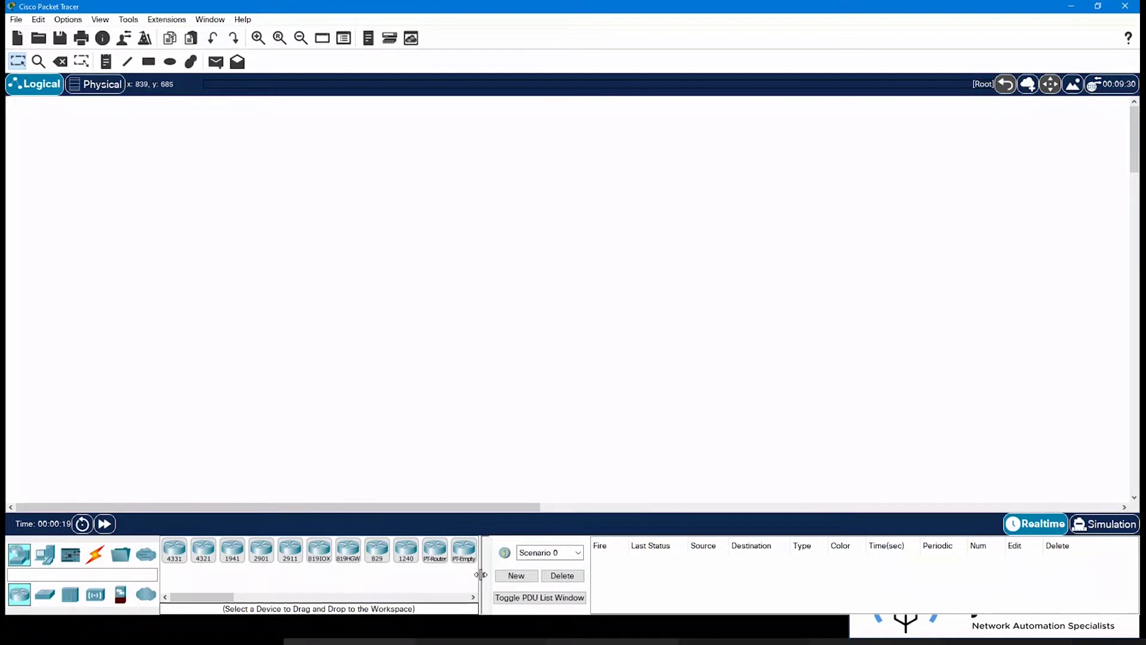
# - Add a 2811 router to the workspace and reposition it in the upper-left area of the topology
pyautogui.moveTo(480, 574); pyautogui.dragTo(616, 575)
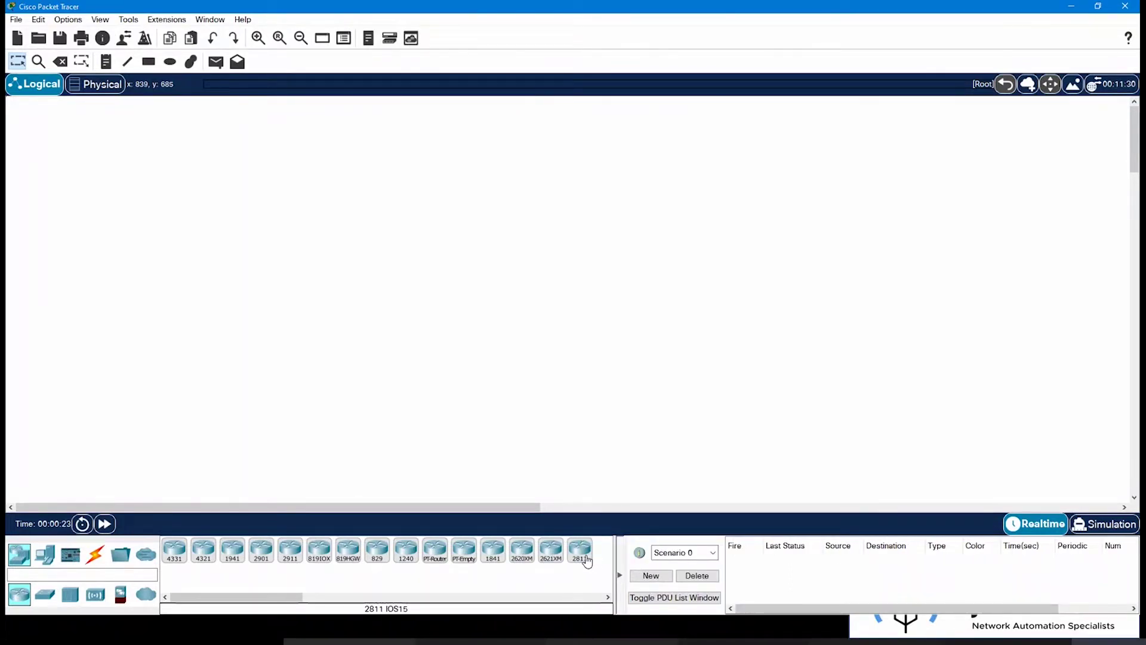
pyautogui.moveTo(588, 560); pyautogui.dragTo(539, 222)
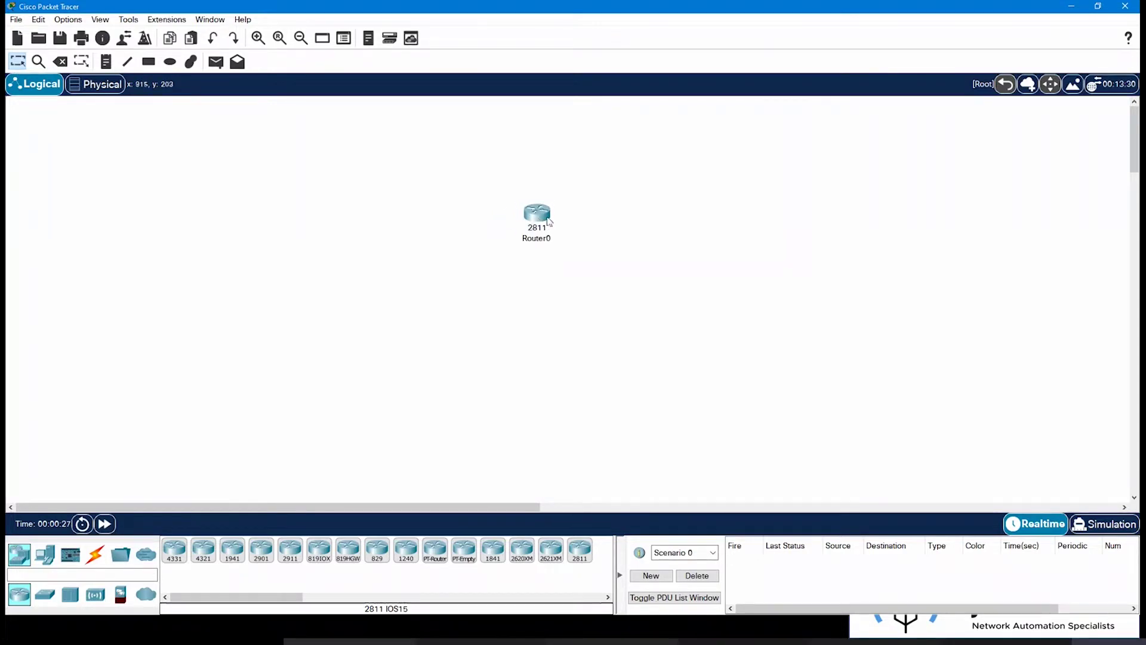
pyautogui.click(541, 218)
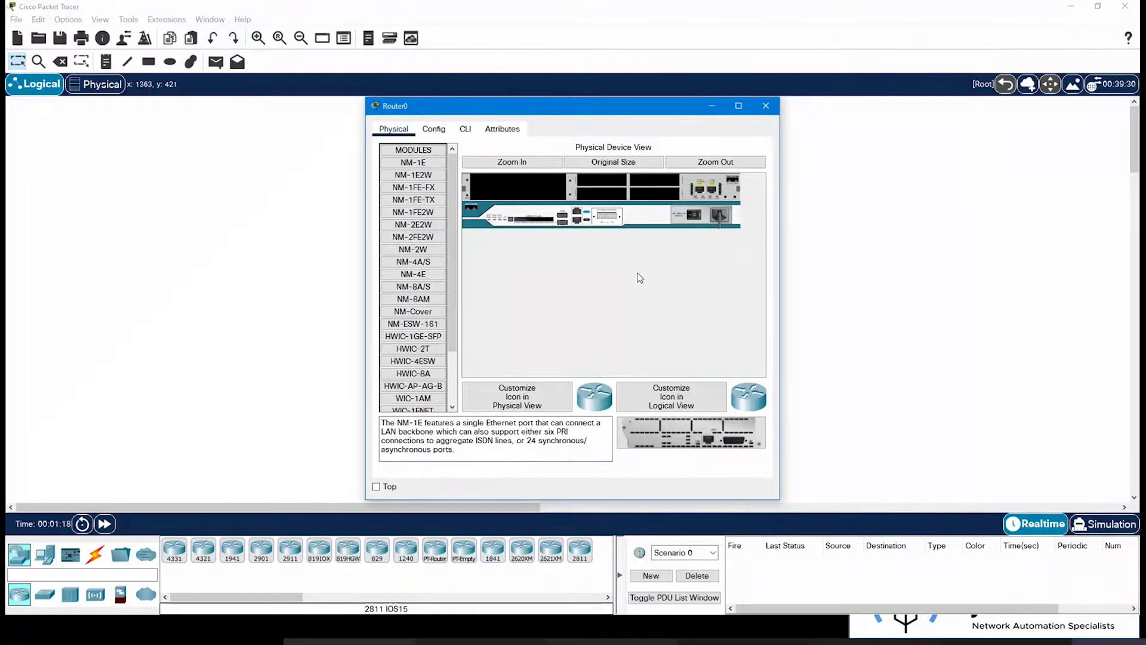
pyautogui.moveTo(575, 107); pyautogui.dragTo(759, 97)
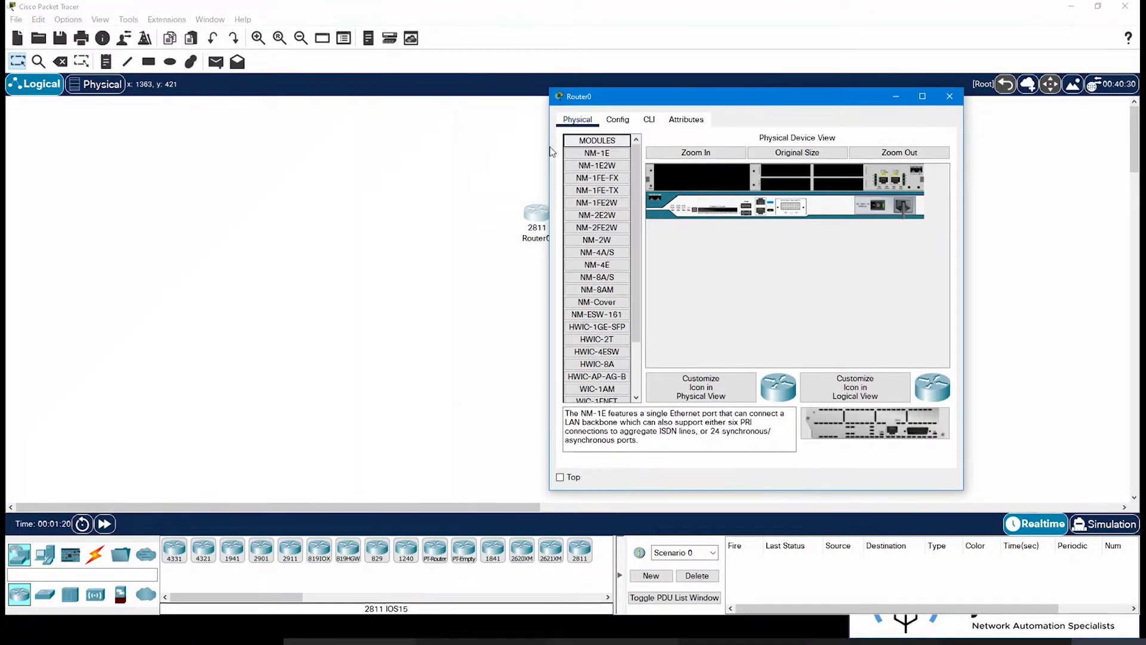
pyautogui.moveTo(535, 213); pyautogui.dragTo(197, 196)
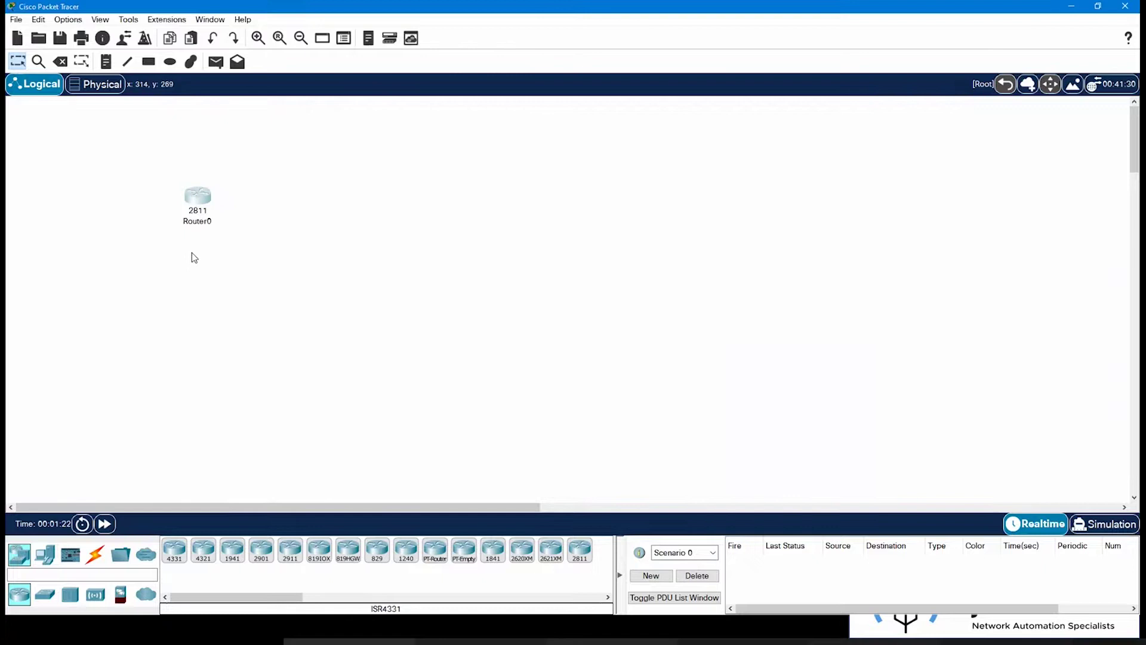
# - Examine the 2811 router's configuration, command line and attributes, plus the slots and power switch in its enlarged physical view
pyautogui.click(205, 197)
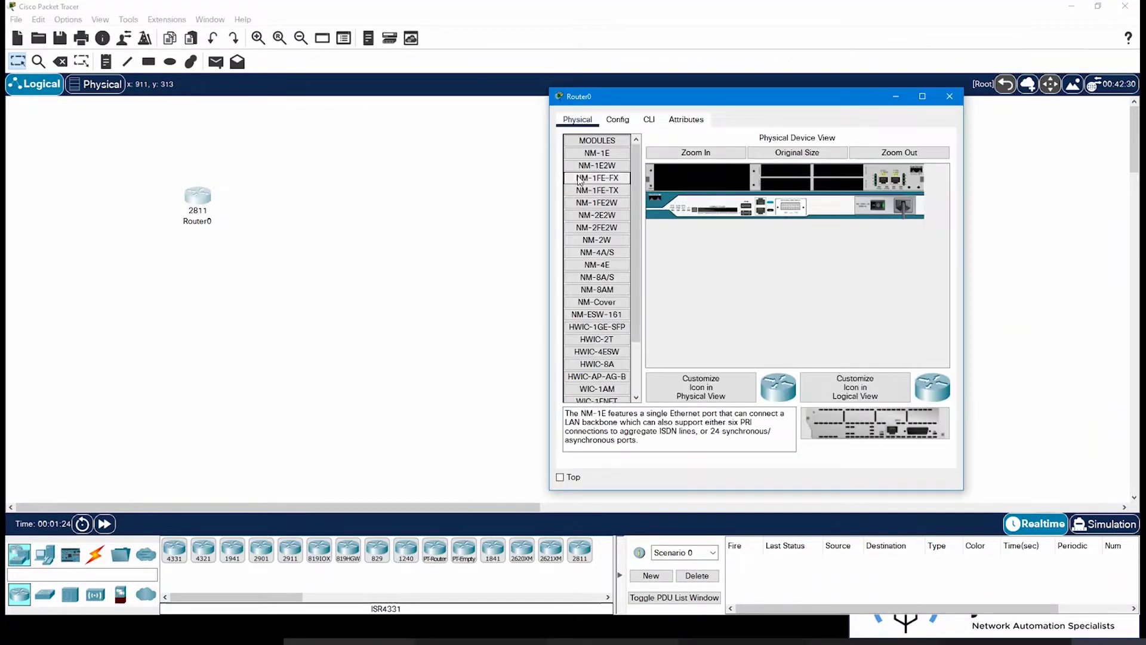
pyautogui.click(608, 122)
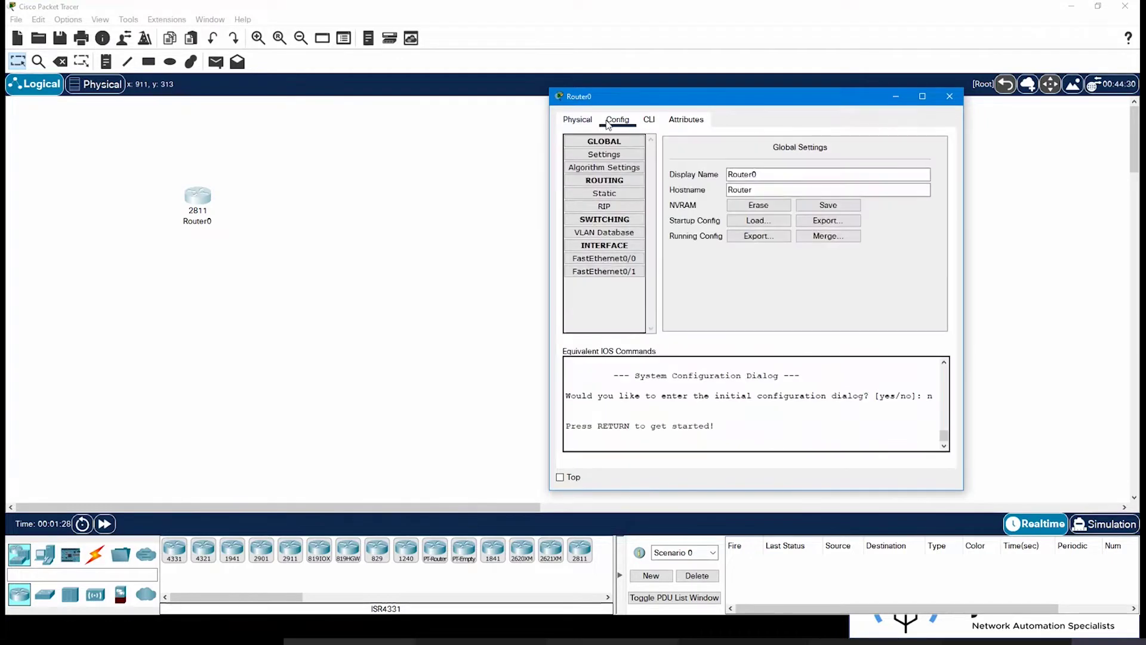
pyautogui.click(644, 124)
pyautogui.click(680, 129)
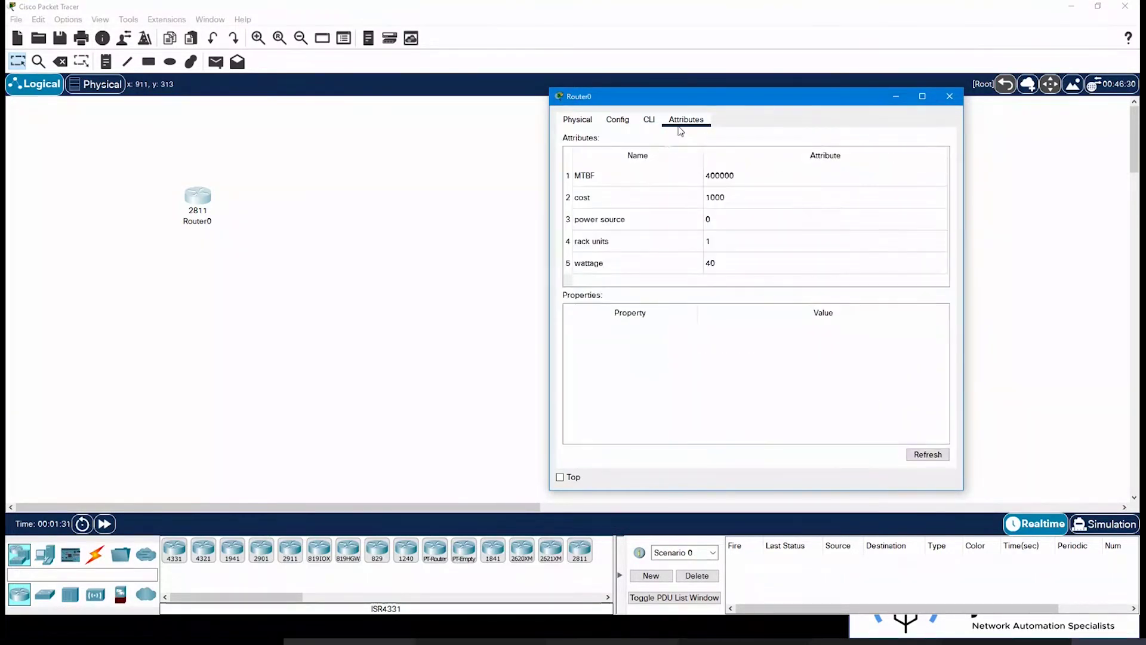
pyautogui.click(578, 122)
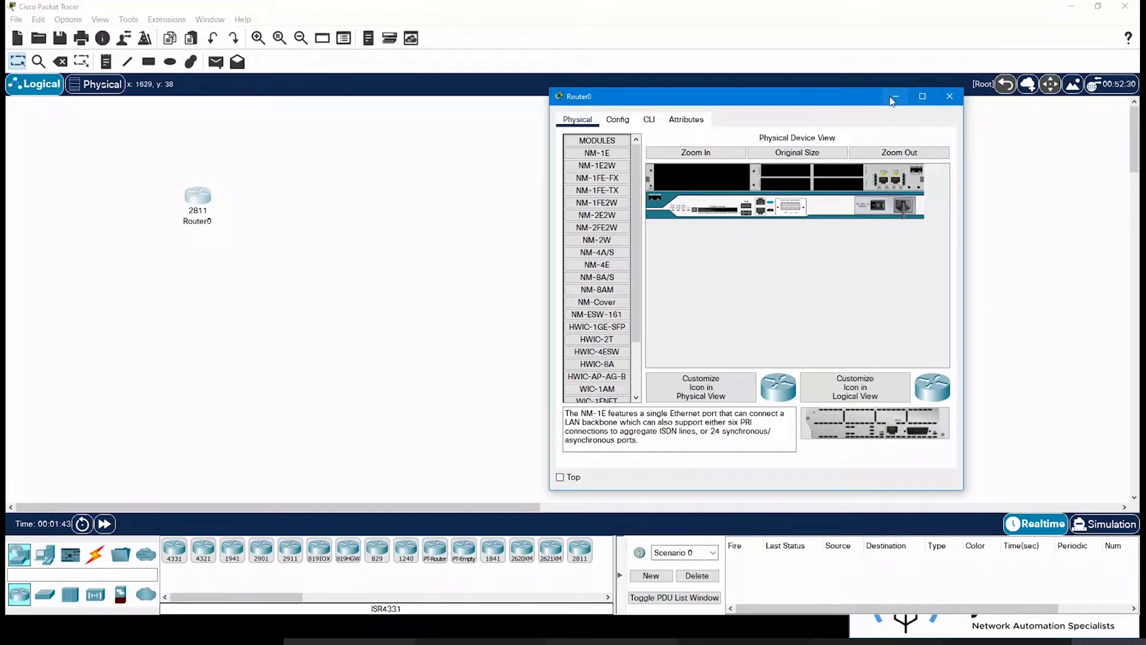
pyautogui.click(697, 153)
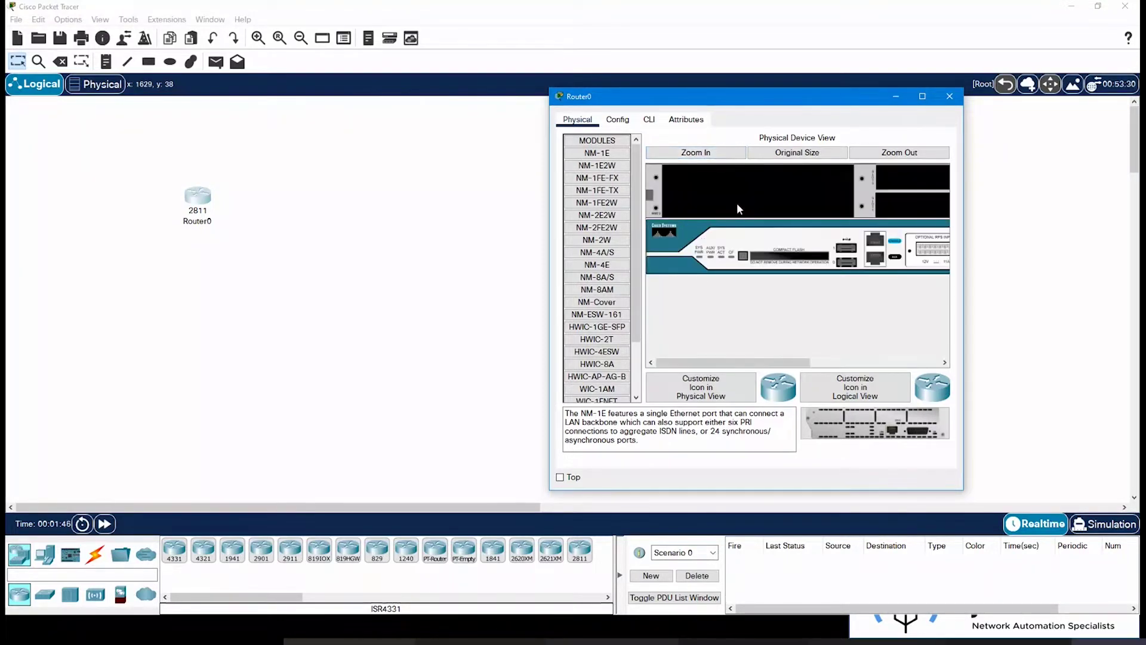
pyautogui.moveTo(753, 368); pyautogui.dragTo(903, 371)
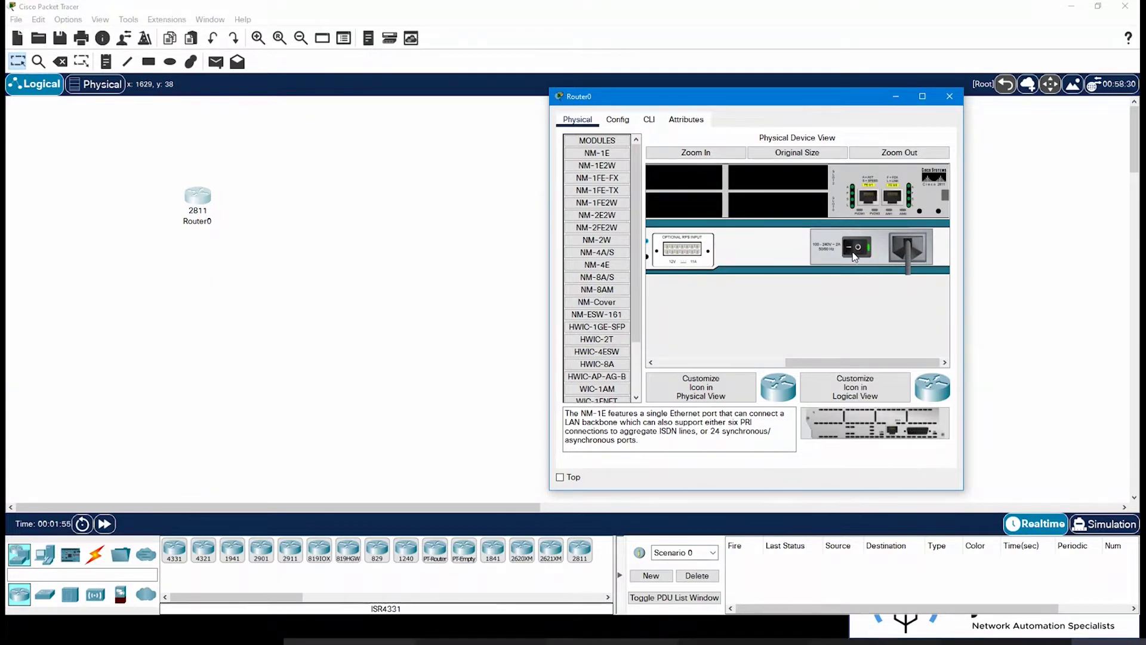
pyautogui.moveTo(824, 368); pyautogui.dragTo(695, 369)
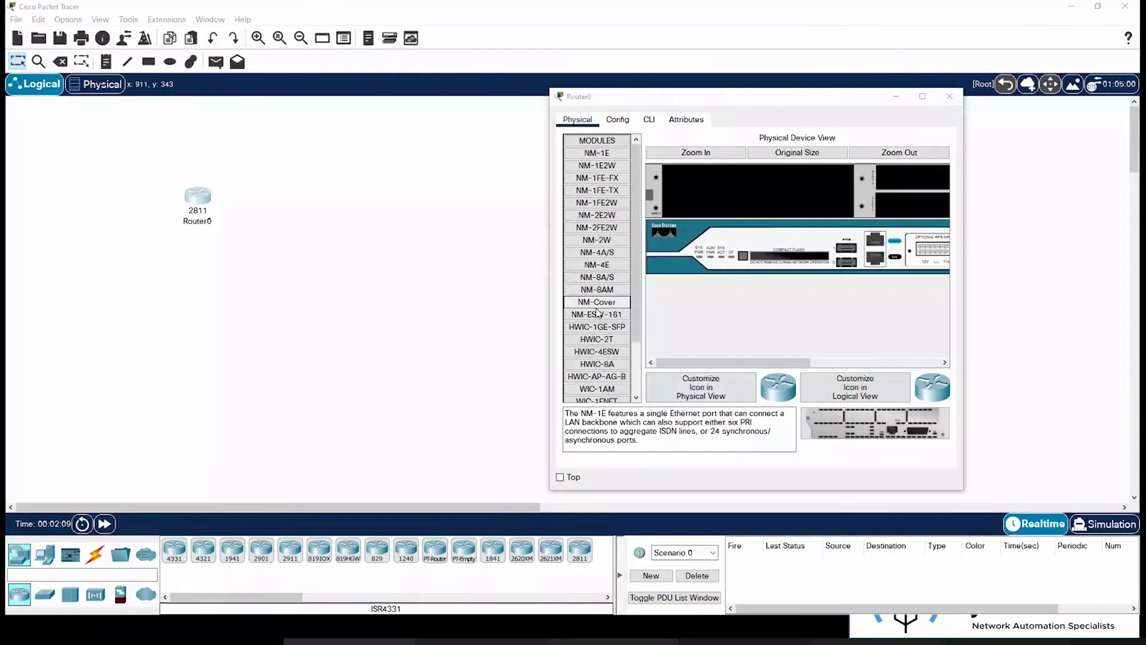
# - Try to install the NM-4E module in the router's large empty slot while its power is on
pyautogui.click(652, 324)
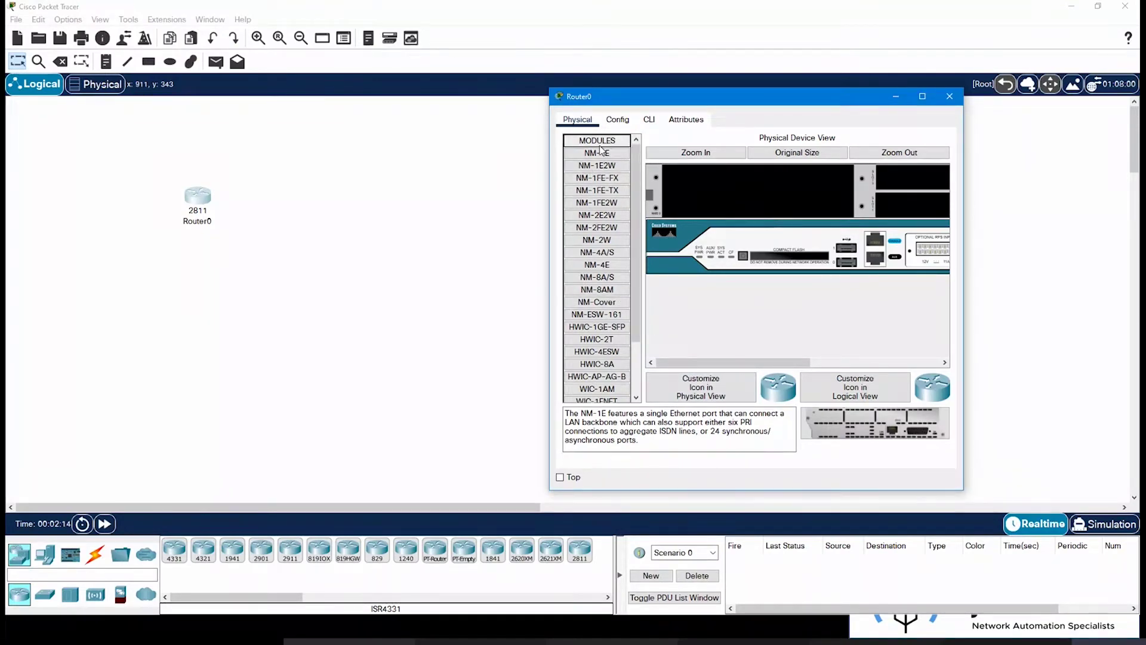
pyautogui.moveTo(597, 265); pyautogui.dragTo(757, 199)
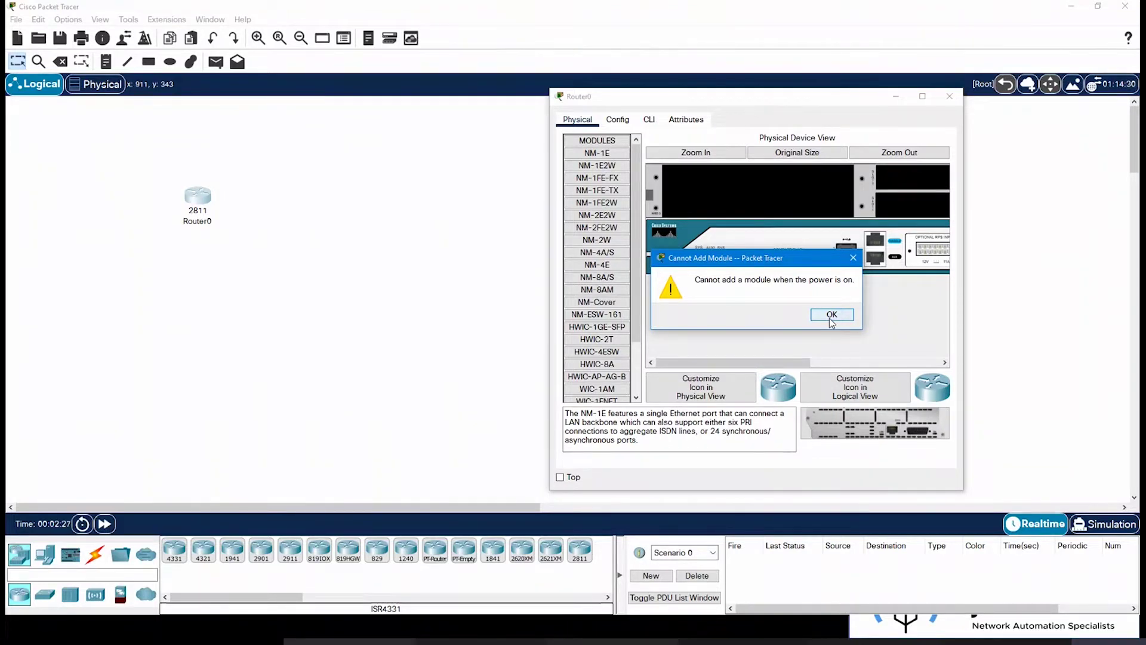
pyautogui.click(830, 320)
# - Power off the router and install the NM-4E module in its large network module slot
pyautogui.moveTo(757, 362); pyautogui.dragTo(877, 364)
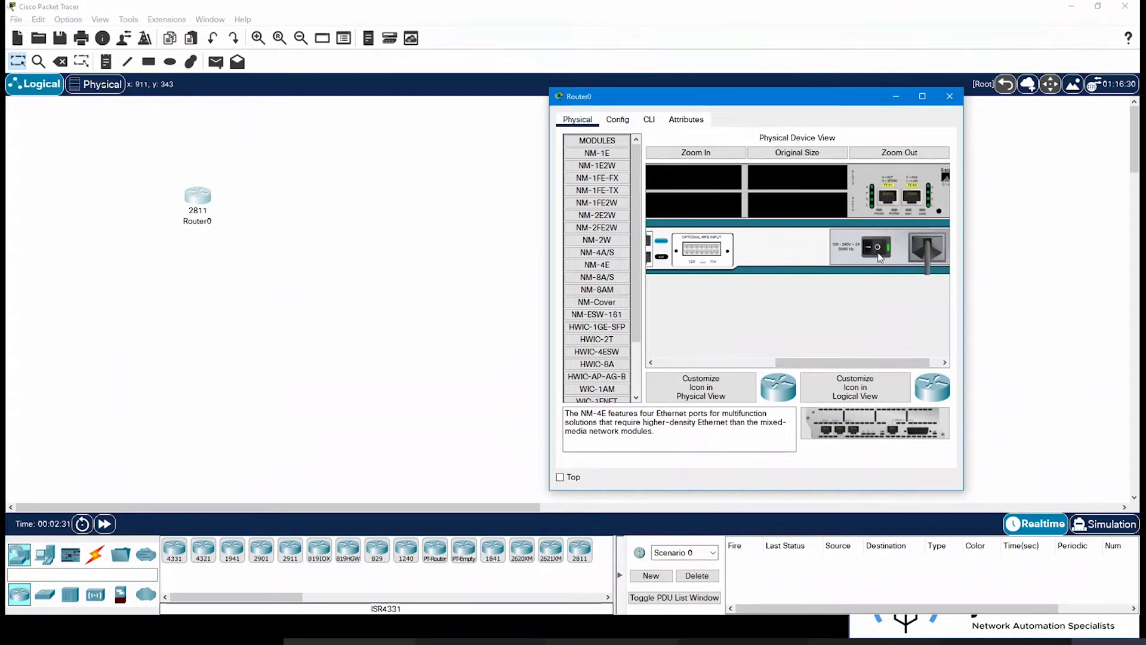
pyautogui.moveTo(851, 363); pyautogui.dragTo(720, 375)
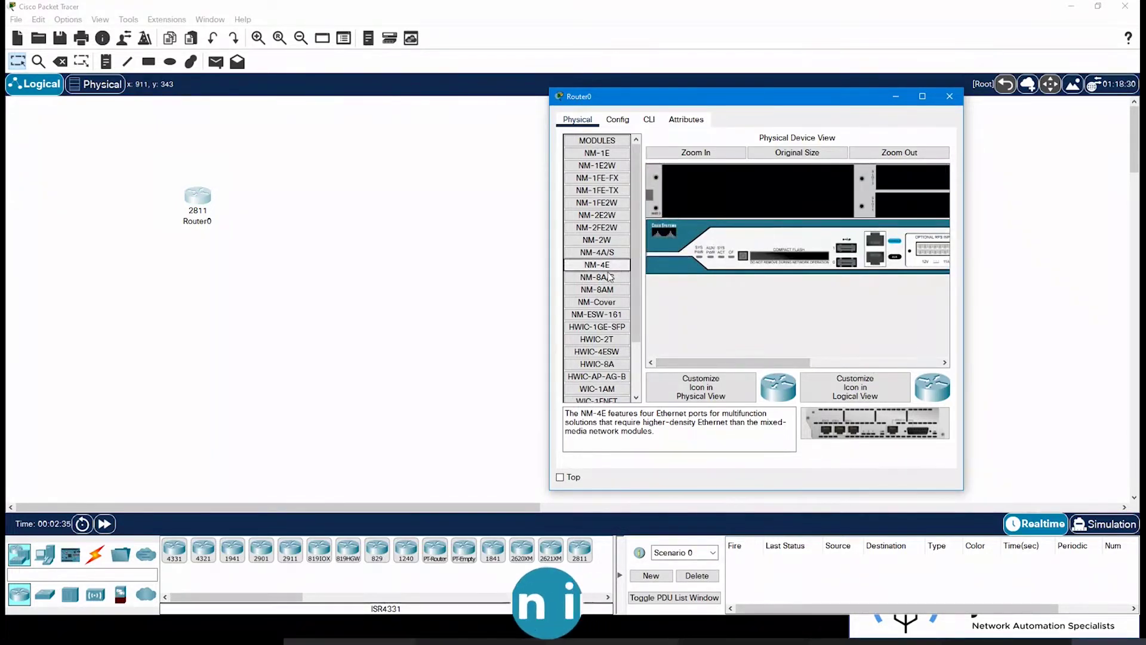
pyautogui.moveTo(614, 268); pyautogui.dragTo(760, 194)
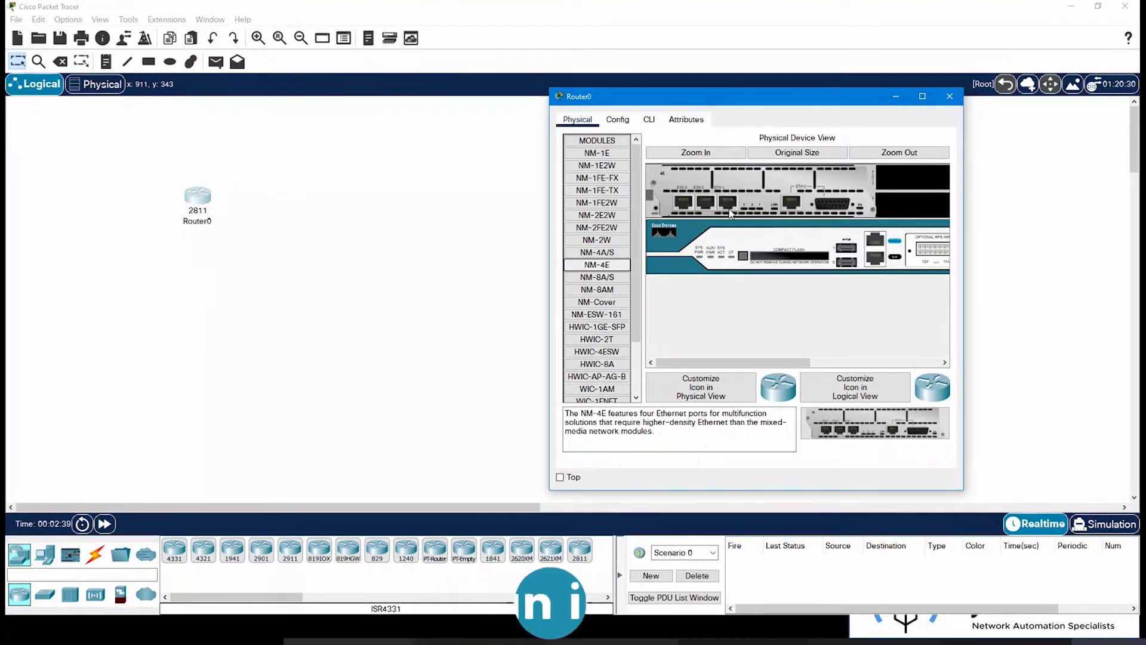
# - Inspect the router's built-in ports and remove the NM-4E module from its slot
pyautogui.moveTo(739, 361); pyautogui.dragTo(869, 361)
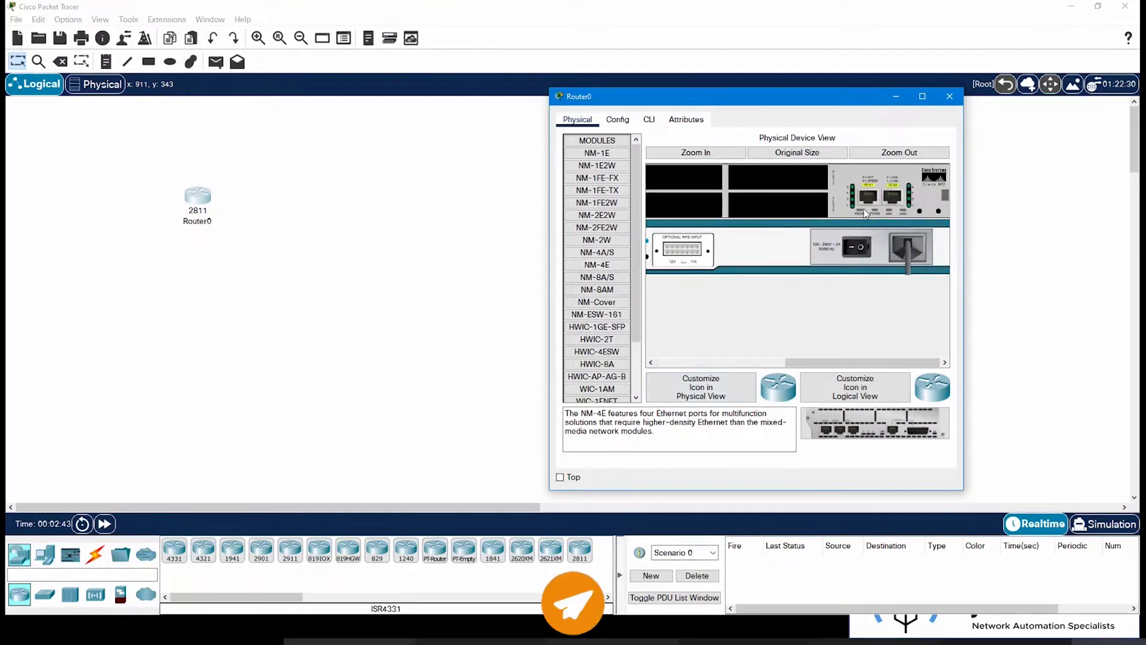
pyautogui.moveTo(863, 362); pyautogui.dragTo(694, 377)
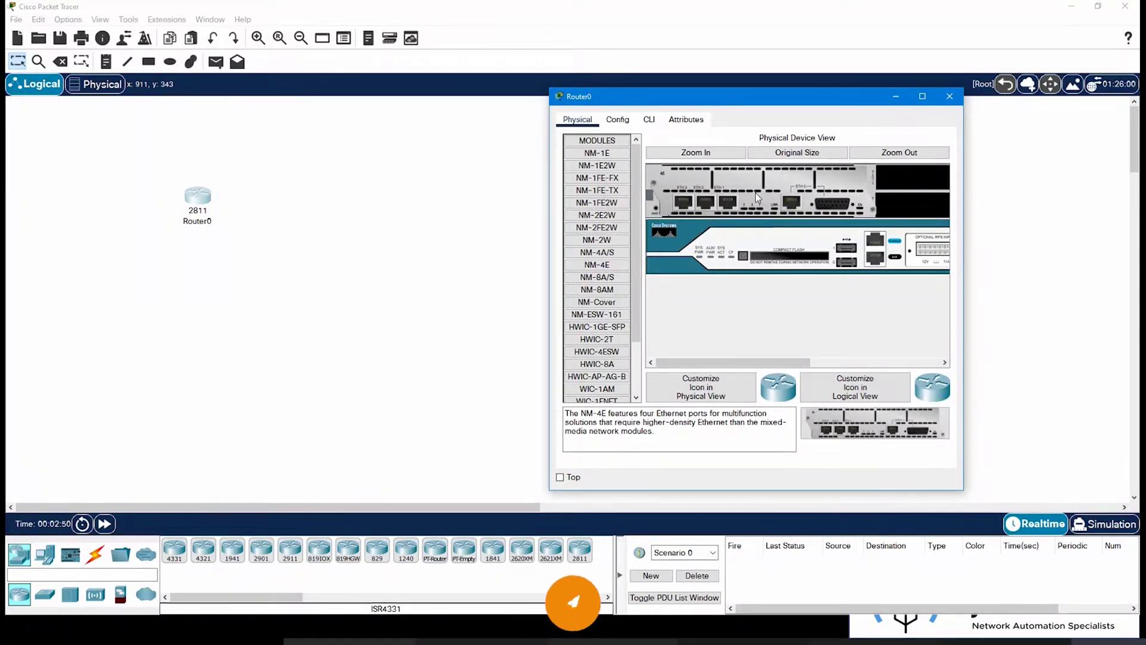
pyautogui.moveTo(745, 209); pyautogui.dragTo(769, 190)
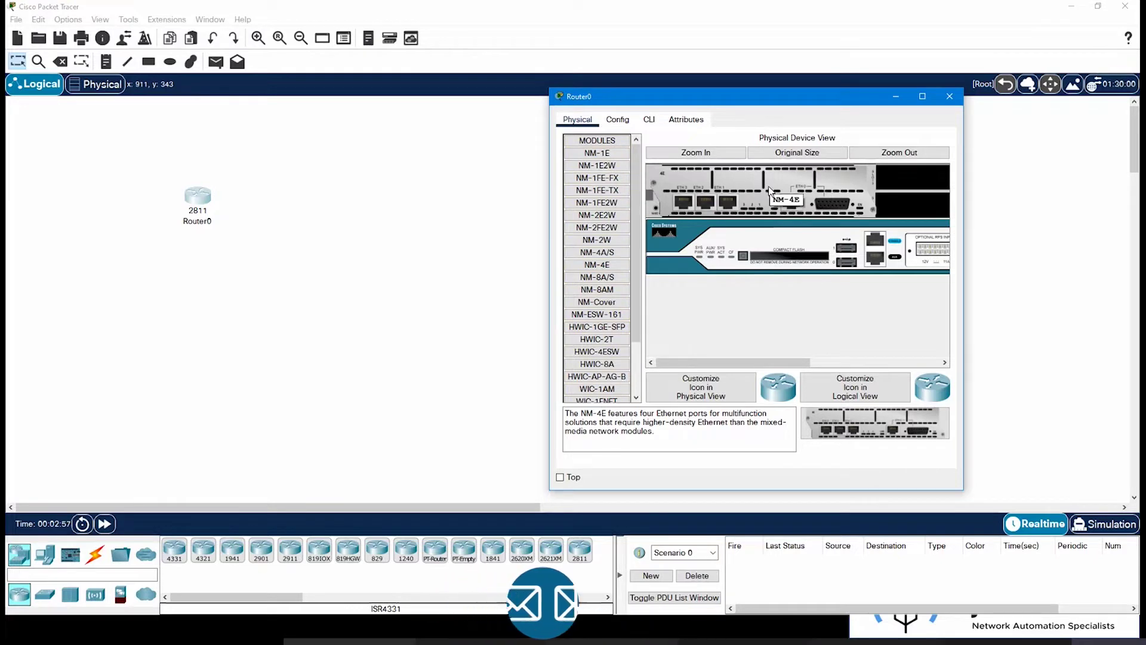
pyautogui.moveTo(770, 191); pyautogui.dragTo(595, 243)
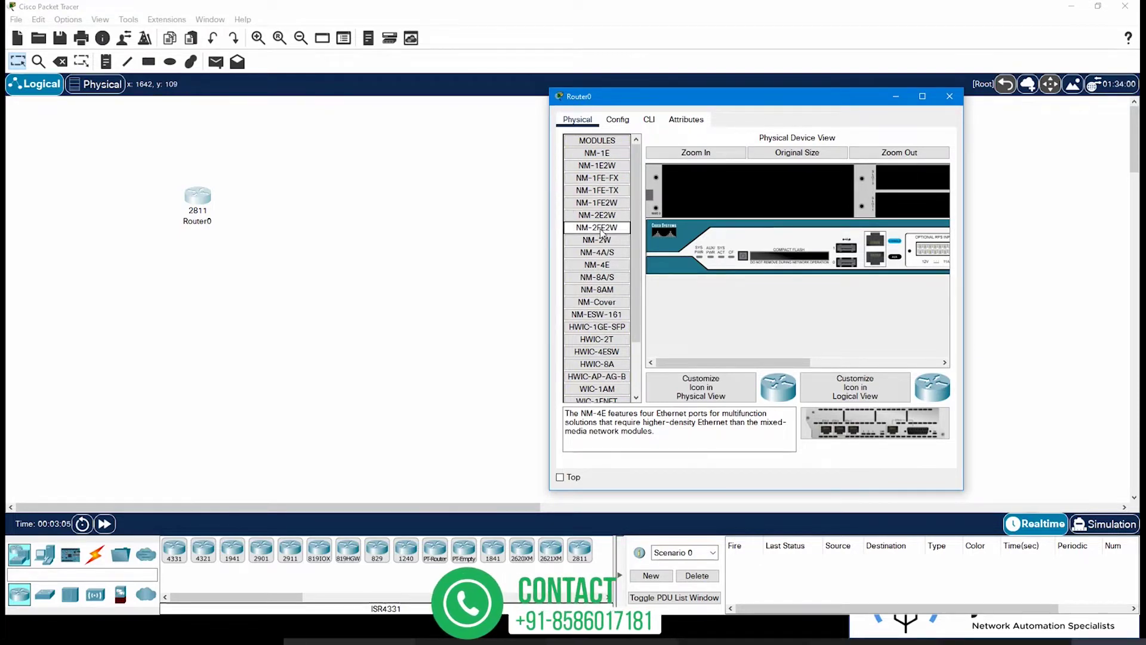
# - Read the NM-2FE2W description, then insert the NM-4E module again and take it back out
pyautogui.moveTo(598, 228); pyautogui.dragTo(603, 232)
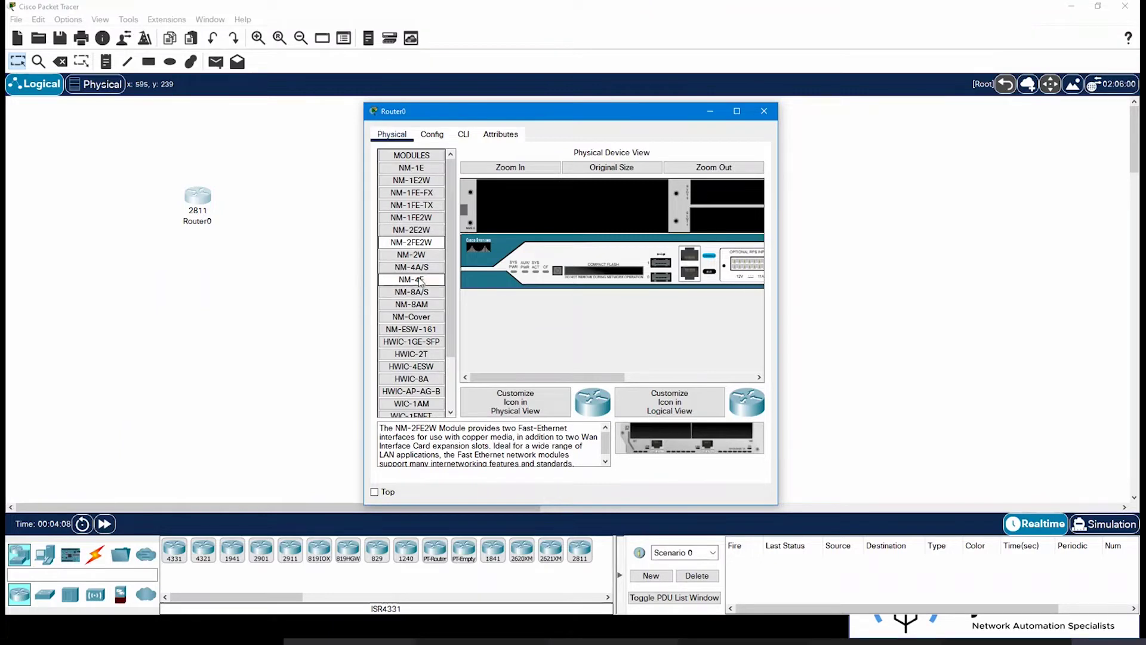
pyautogui.moveTo(419, 285); pyautogui.dragTo(564, 212)
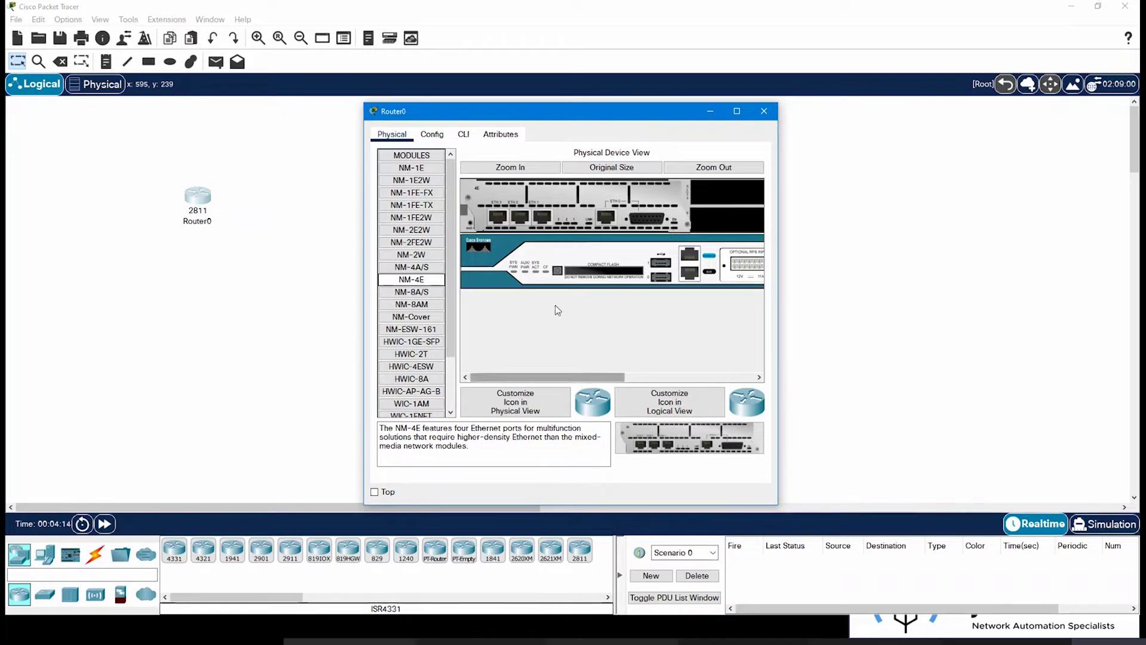
pyautogui.moveTo(669, 201); pyautogui.dragTo(418, 292)
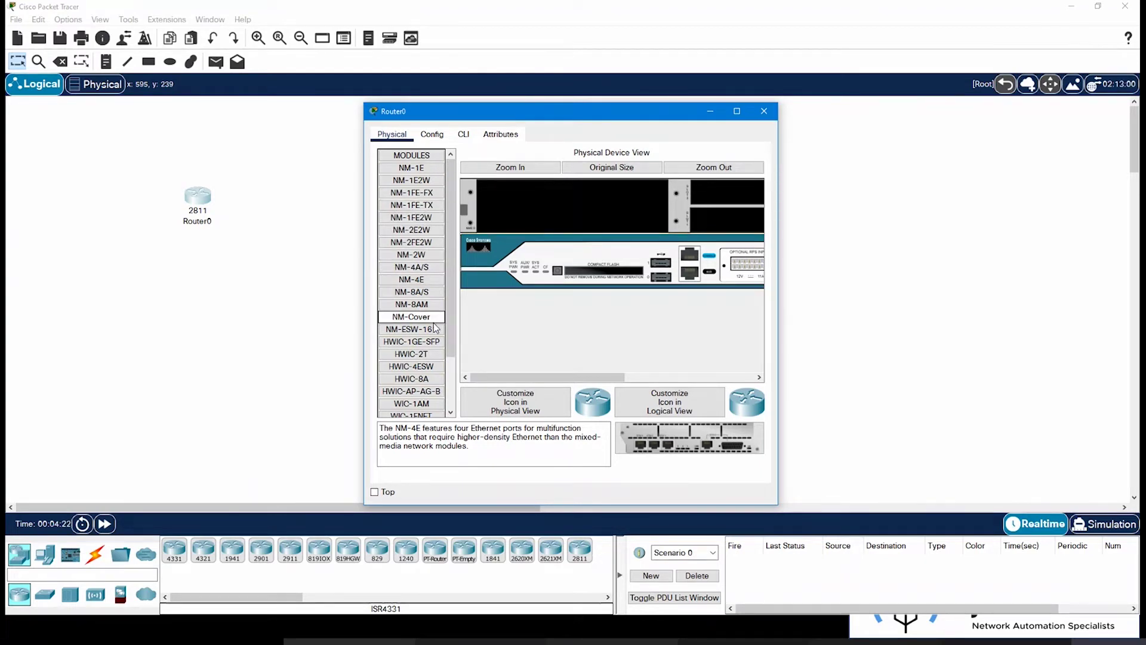
# - Look through the router's available module list, including the NM-2E2W and NM-1E descriptions, and check its command line
pyautogui.moveTo(504, 377)
pyautogui.mouseDown()
pyautogui.moveTo(640, 385)
pyautogui.moveTo(520, 385)
pyautogui.mouseUp()
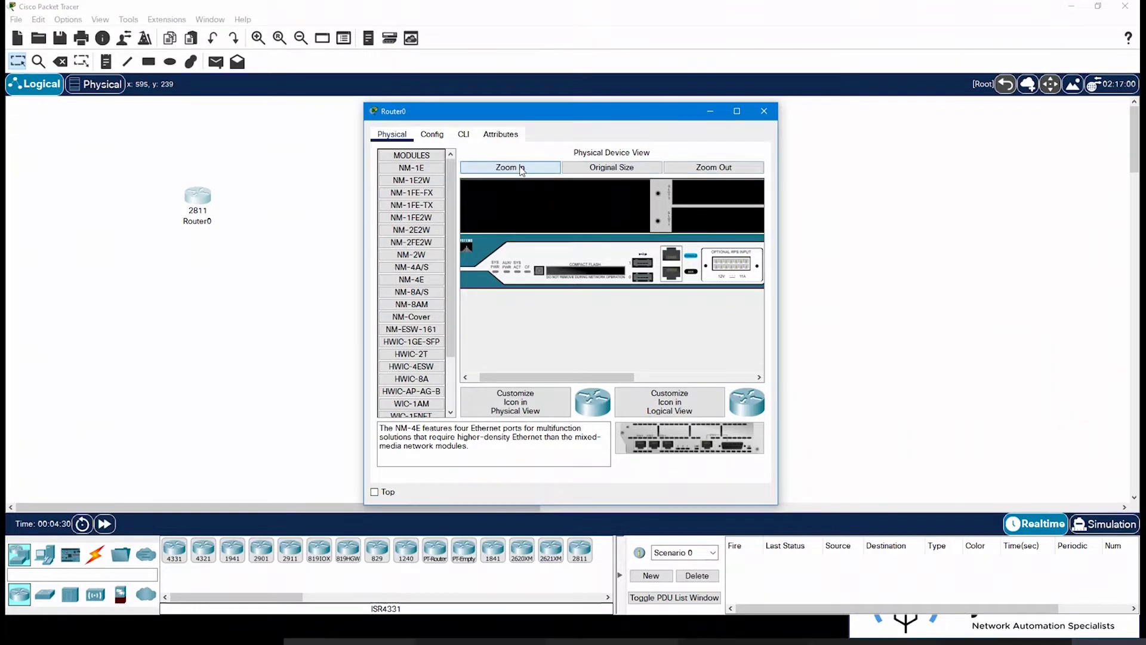
pyautogui.click(717, 168)
pyautogui.scroll(-2, 425, 373)
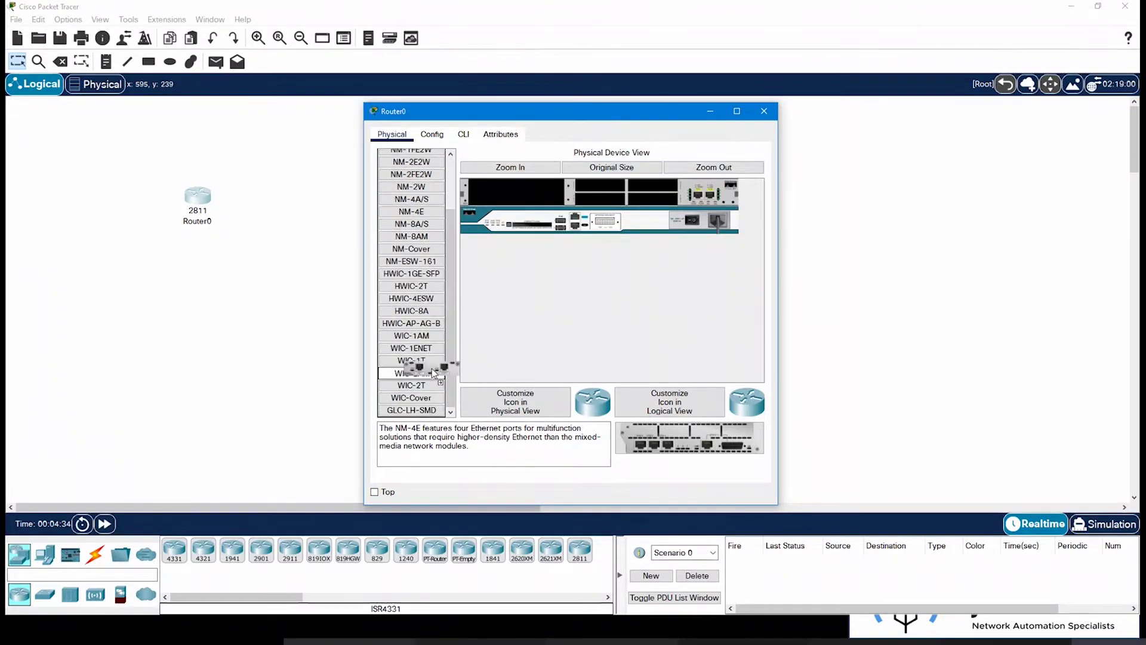
pyautogui.moveTo(425, 373); pyautogui.dragTo(411, 206)
pyautogui.click(410, 173)
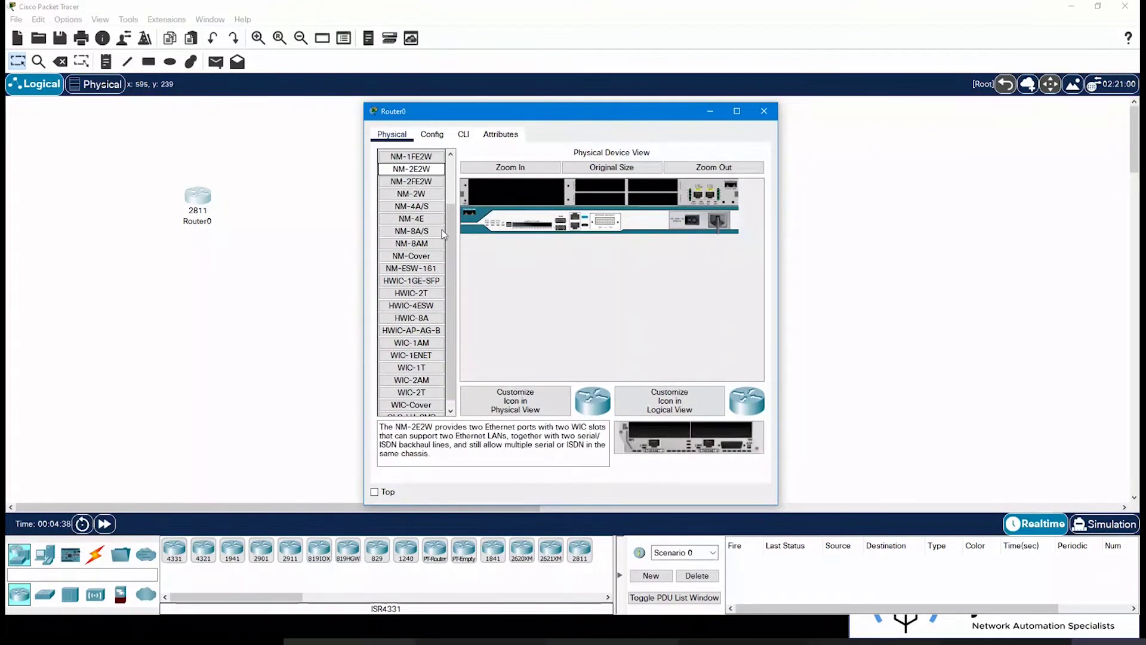
pyautogui.scroll(2, 442, 230)
pyautogui.click(430, 169)
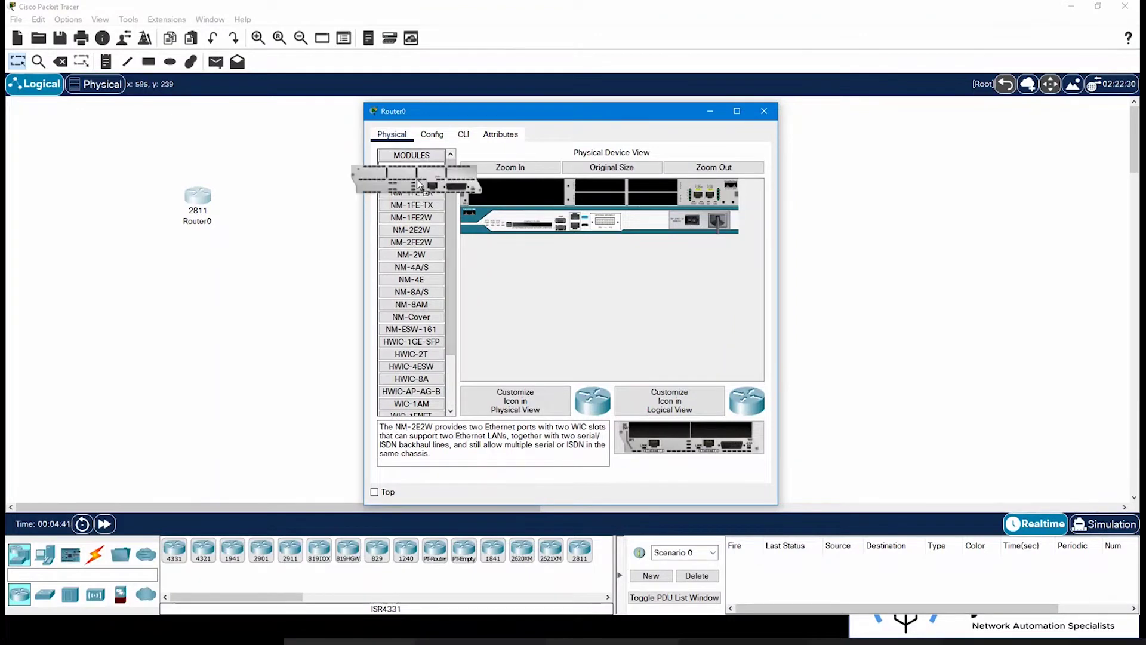
pyautogui.click(468, 139)
pyautogui.click(621, 324)
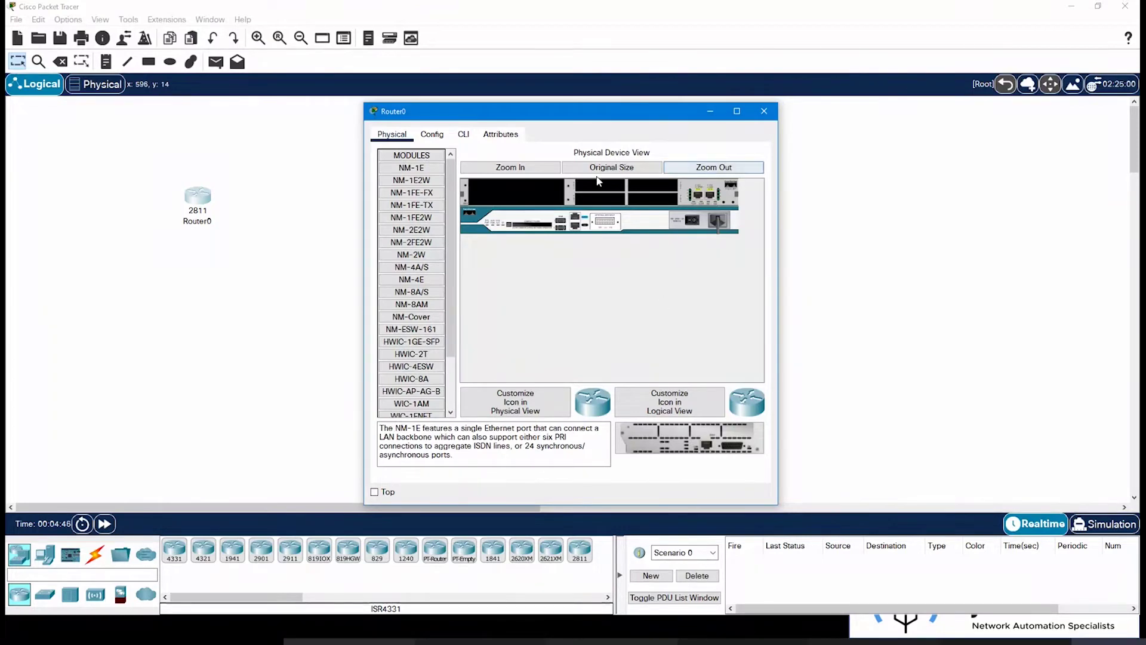
# - Turn the router's power back on with the switch in its enlarged physical view
pyautogui.click(537, 171)
pyautogui.moveTo(532, 377); pyautogui.dragTo(682, 382)
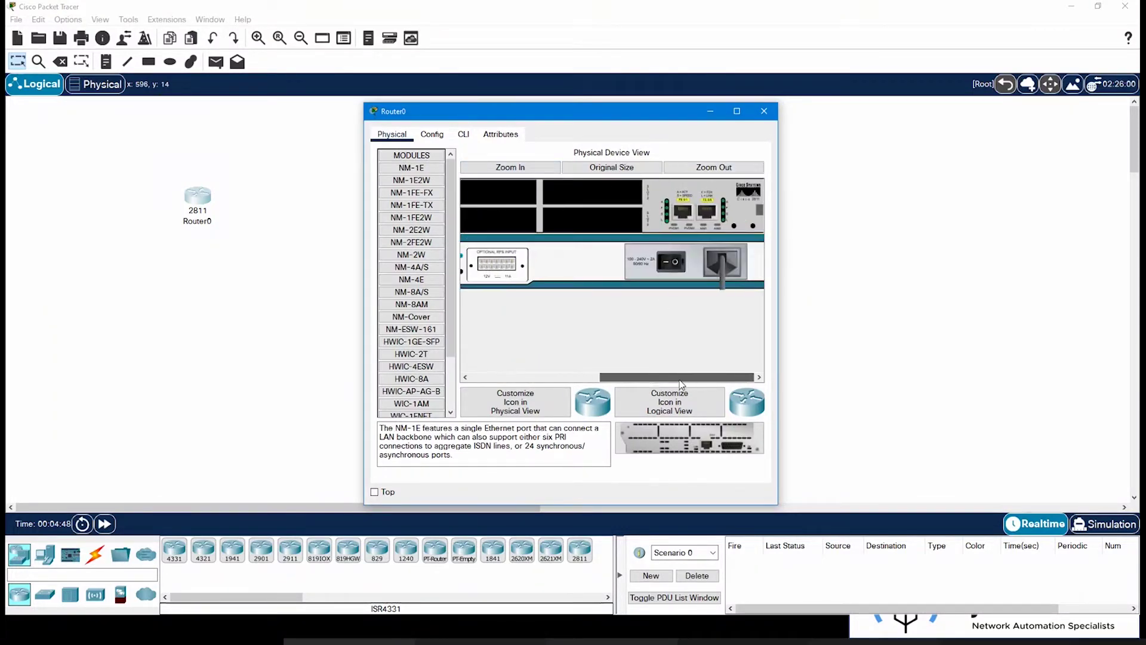
pyautogui.click(667, 264)
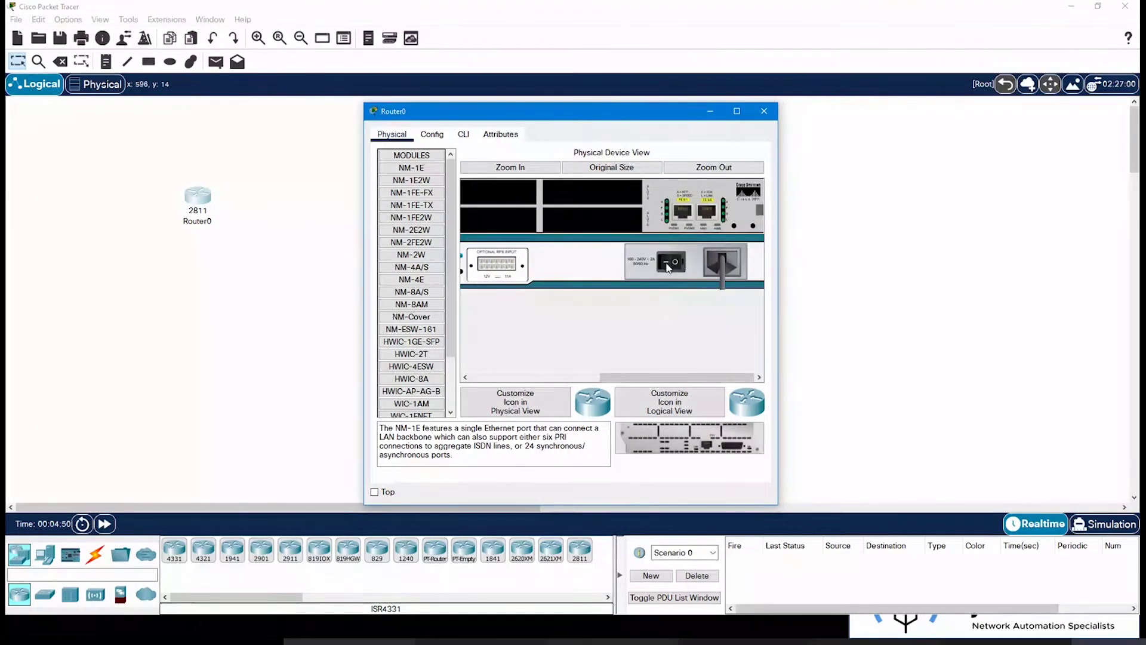
# - Open the router's command line, answer no to the initial configuration dialog, and start the session at the Router> prompt
pyautogui.click(464, 134)
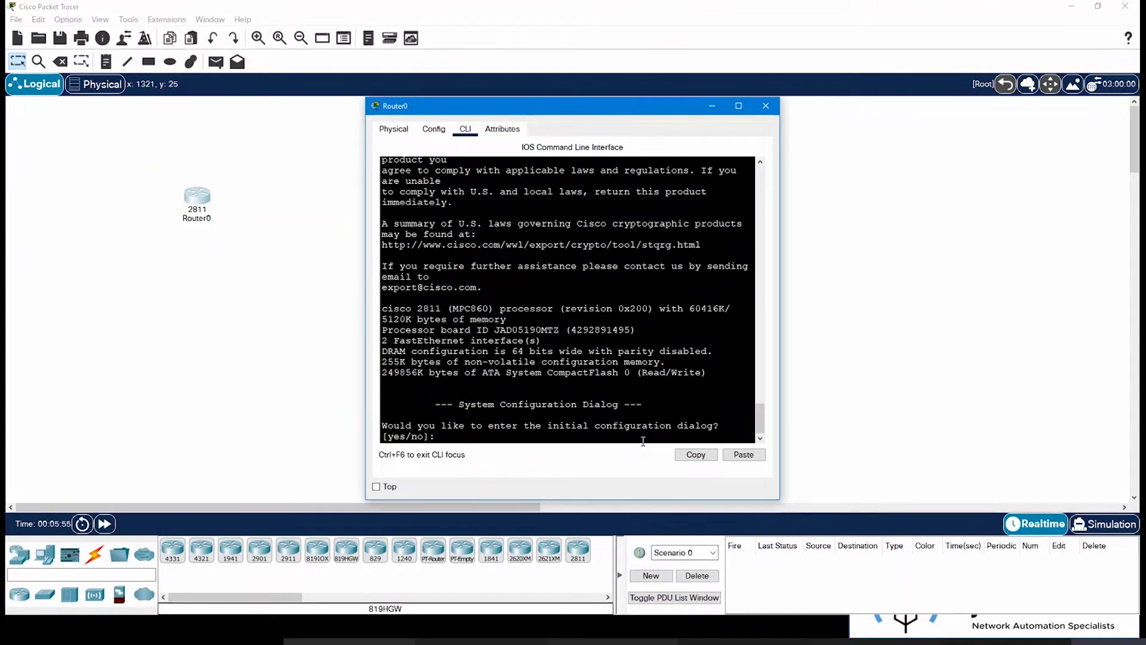
pyautogui.write('no')
pyautogui.press('Return')
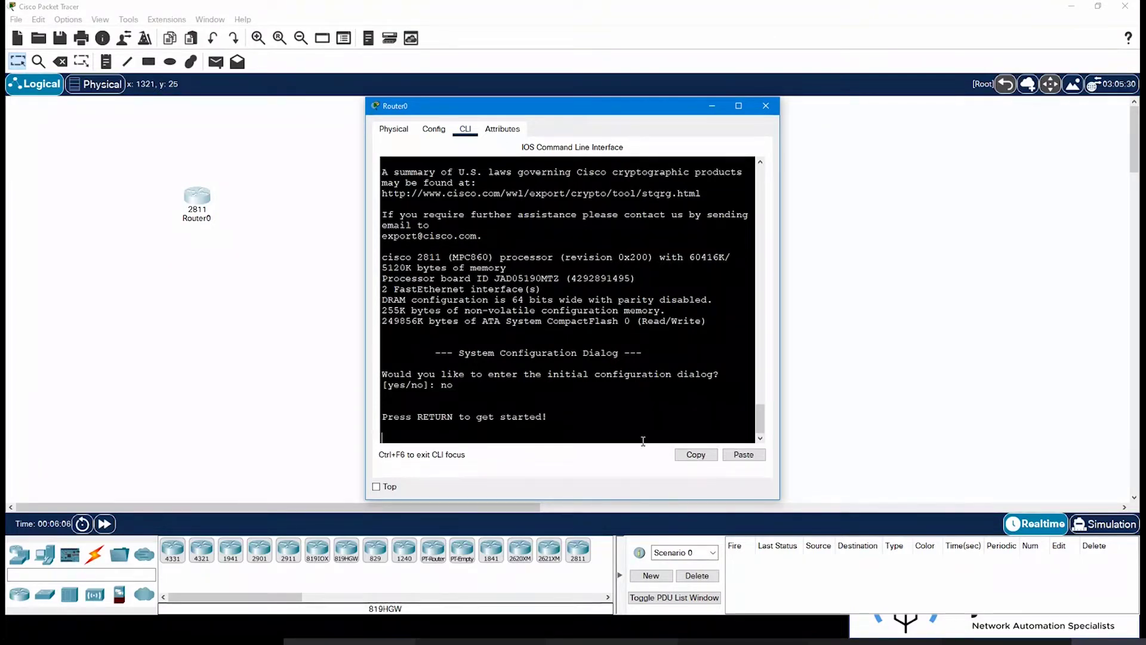
pyautogui.press('Return')
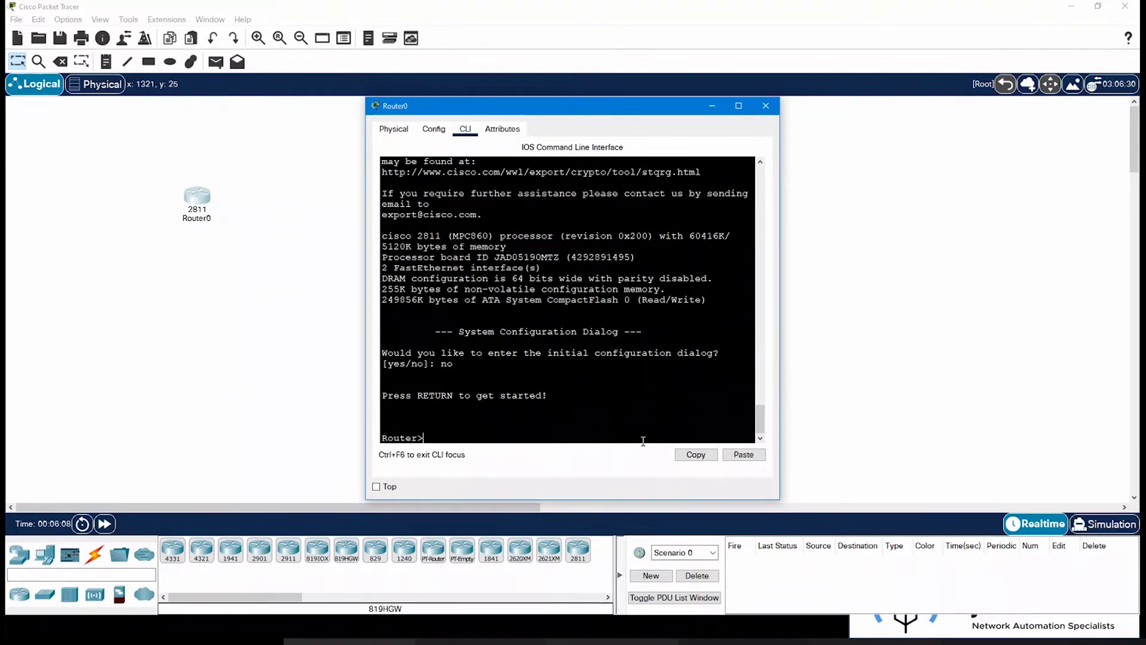
pyautogui.press('Return')
pyautogui.press('Return')
pyautogui.press('Return')
pyautogui.press('Return')
pyautogui.press('Return')
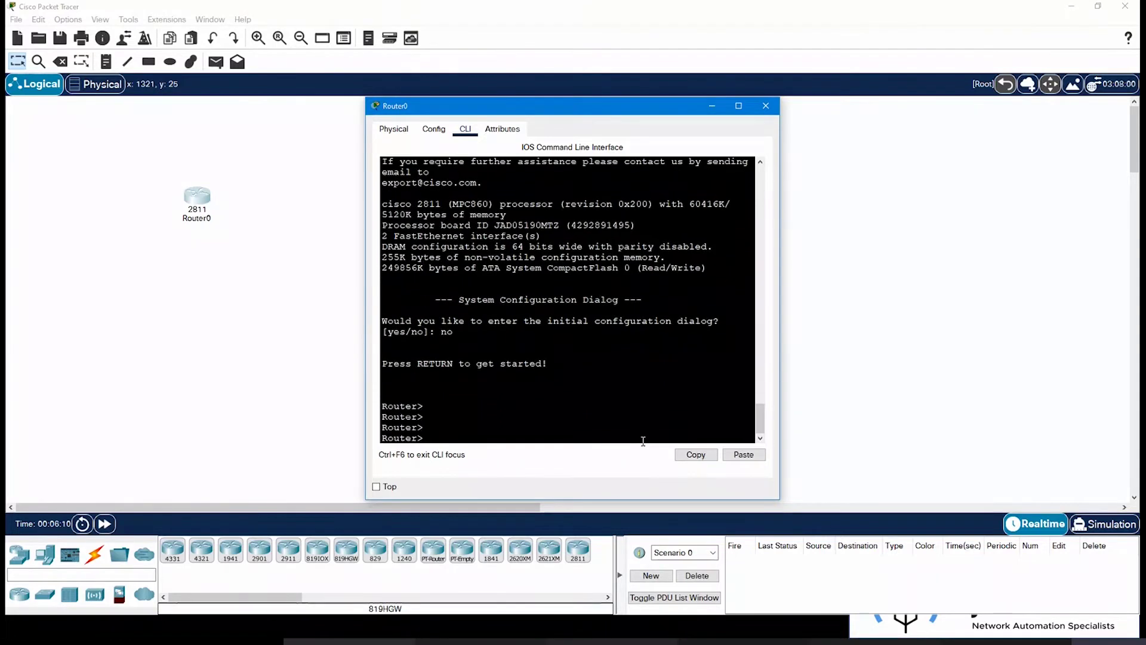
# - Copy the Router> prompt text from the router's command line and close the router's window
pyautogui.press('Return')
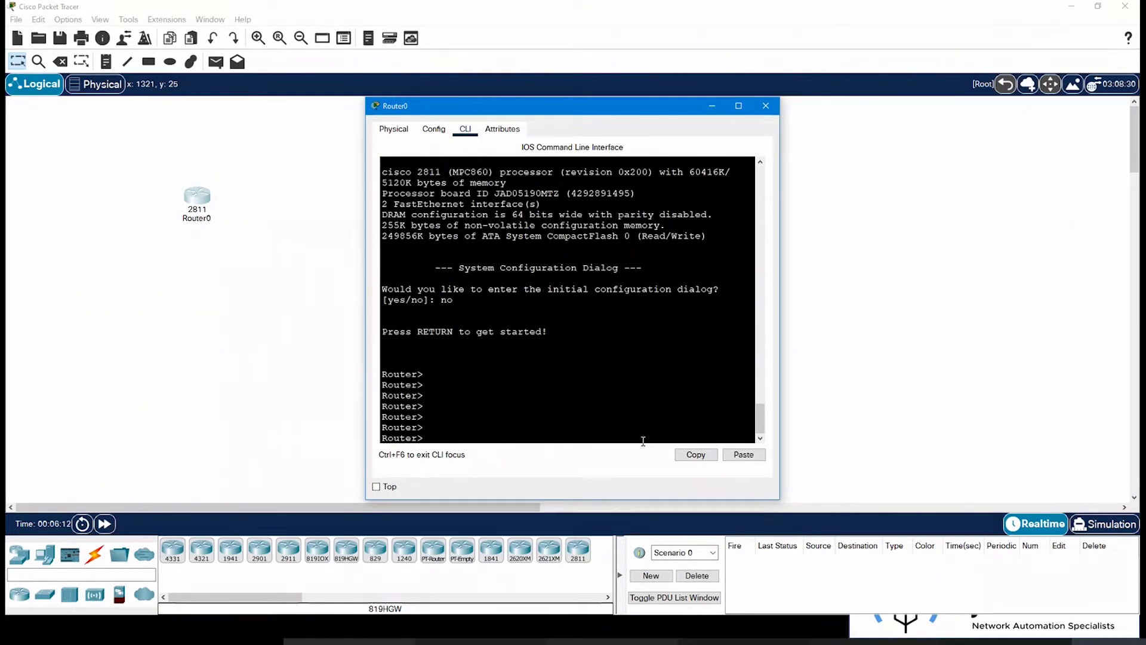
pyautogui.moveTo(431, 410); pyautogui.dragTo(382, 407)
pyautogui.hotkey('ctrl', 'c')
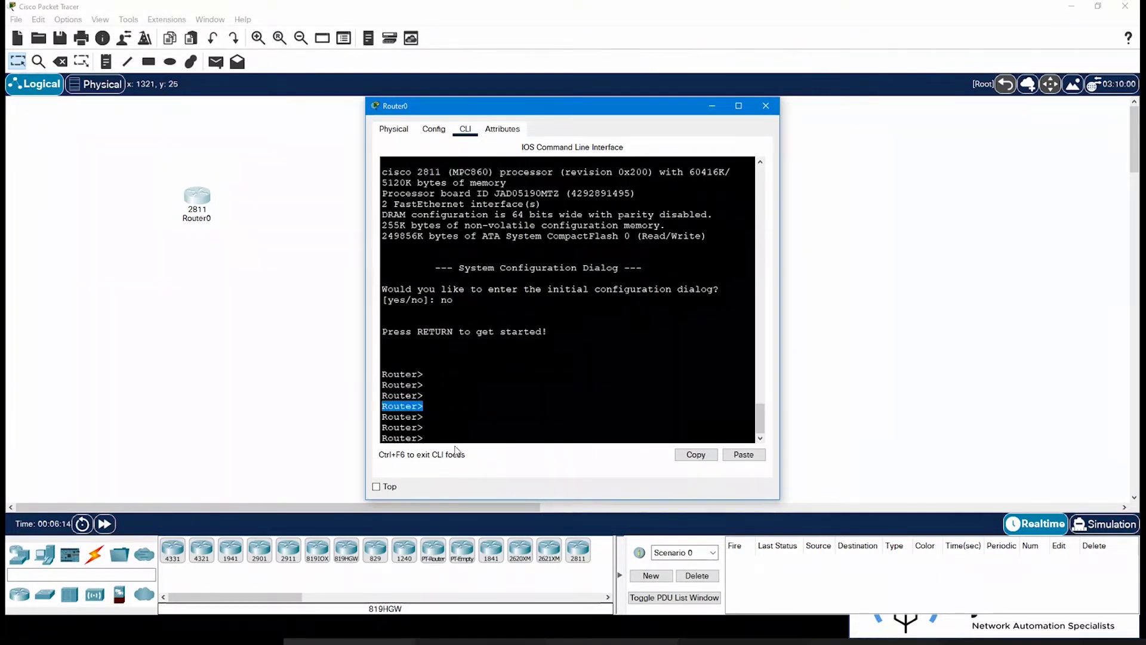
pyautogui.click(696, 454)
pyautogui.hotkey('alt', 'F4')
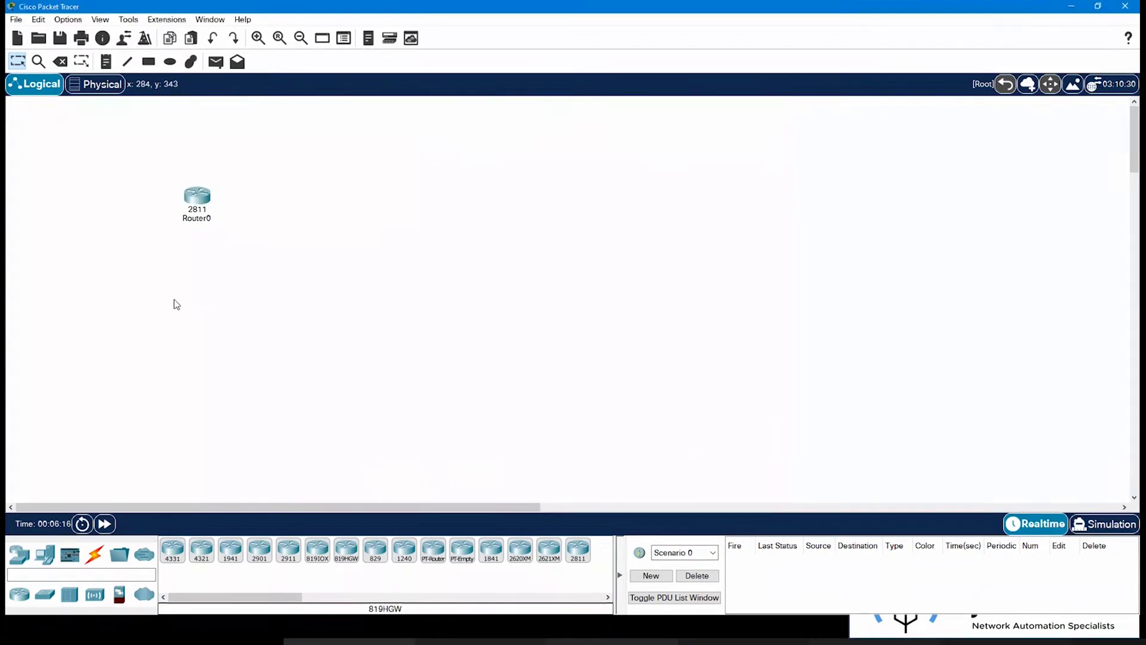
# - Place a note on the workspace beside the router reading "Router> - User Mode", starting with the copied prompt
pyautogui.click(106, 62)
pyautogui.click(385, 233)
pyautogui.hotkey('ctrl', 'v')
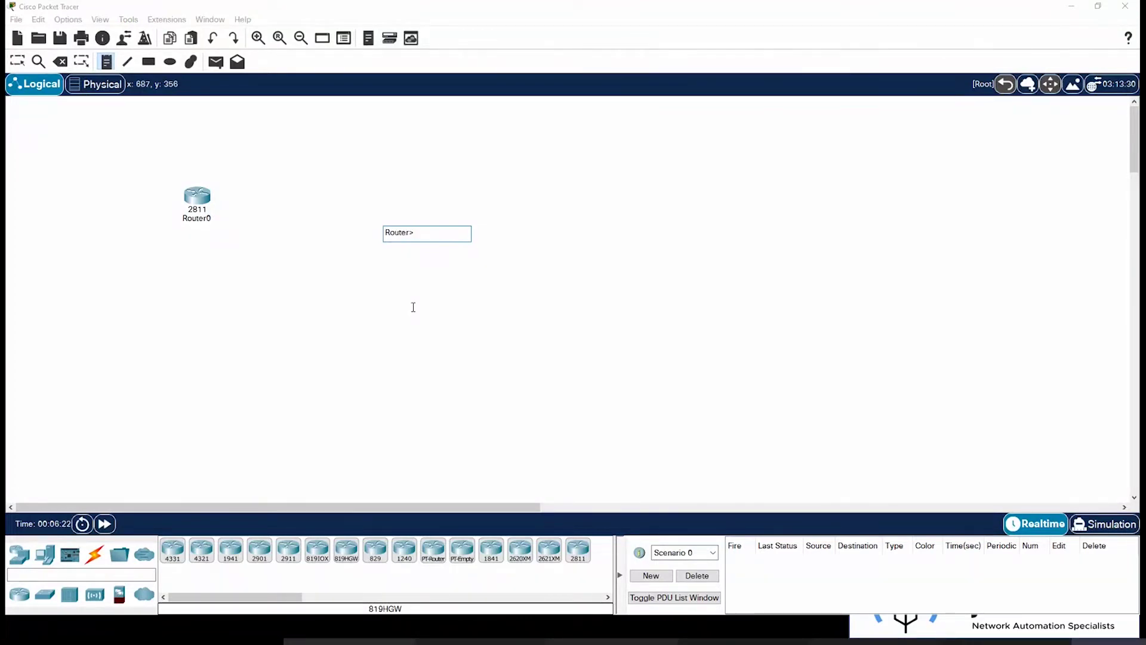
pyautogui.write('- User Mode')
pyautogui.press('Return')
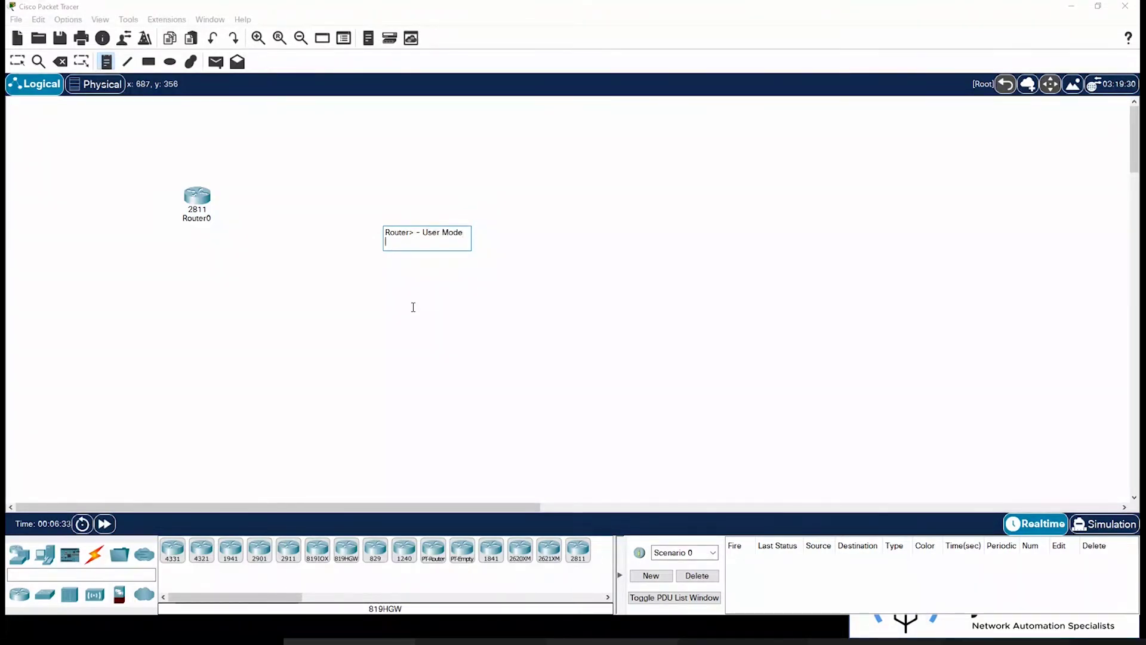
pyautogui.click(197, 209)
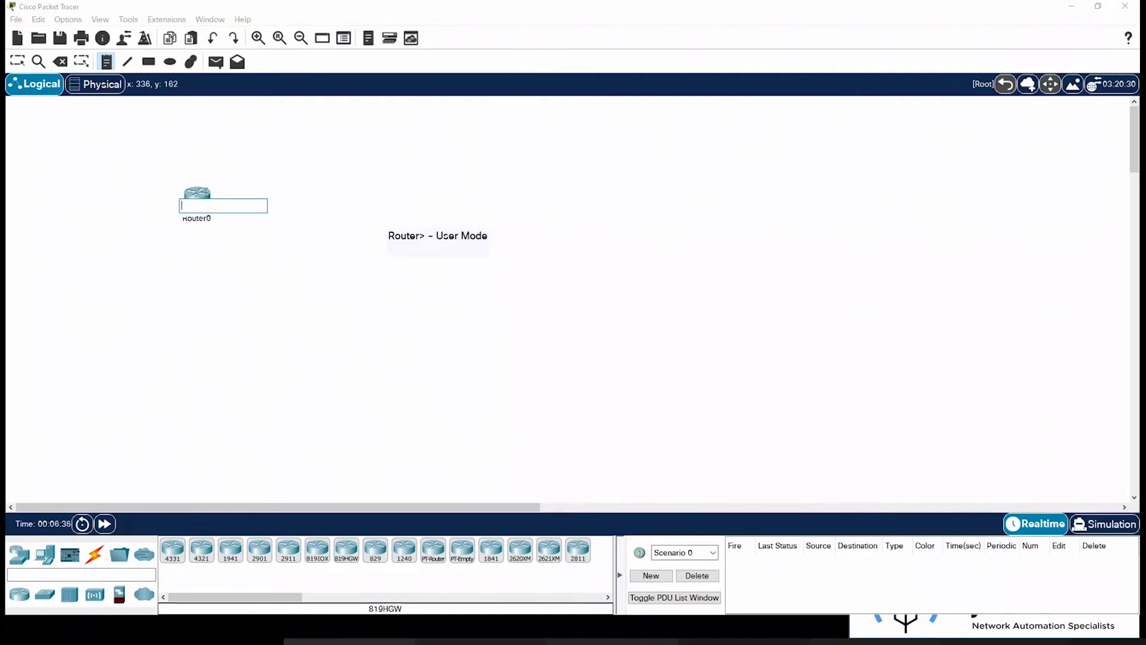
pyautogui.press('Escape')
# - Reopen the router's command line and run enable to enter privileged mode
pyautogui.click(197, 195)
pyautogui.click(511, 416)
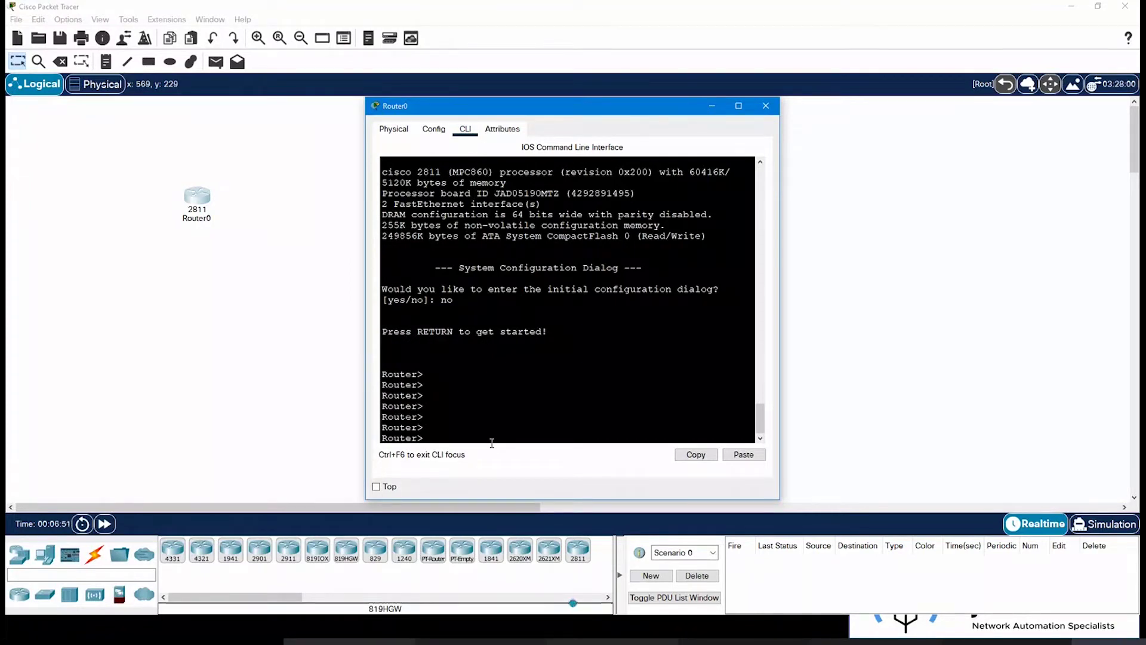
pyautogui.write('enable')
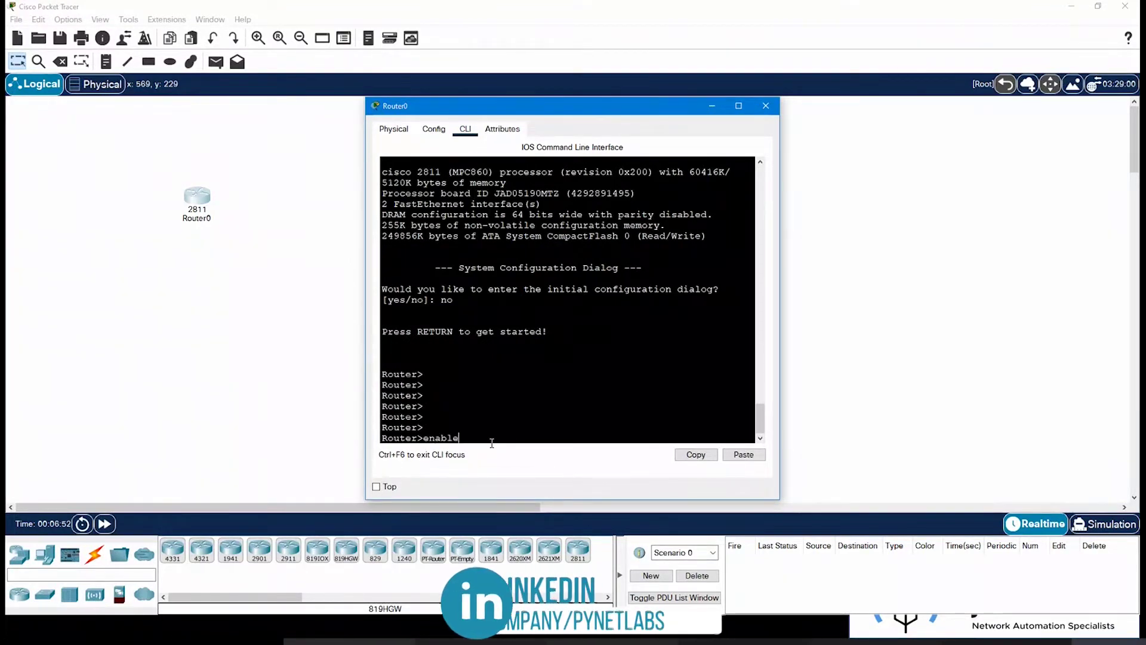
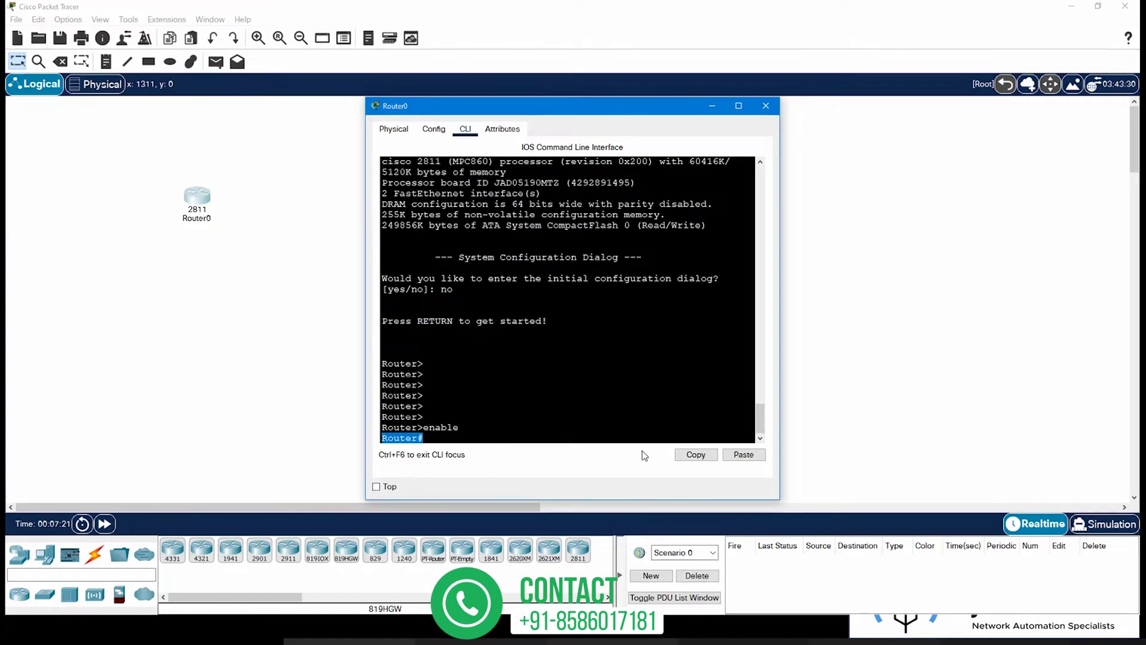
# - Add a second line to the workspace note reading "Router# - Priviledge Mode"
pyautogui.click(288, 283)
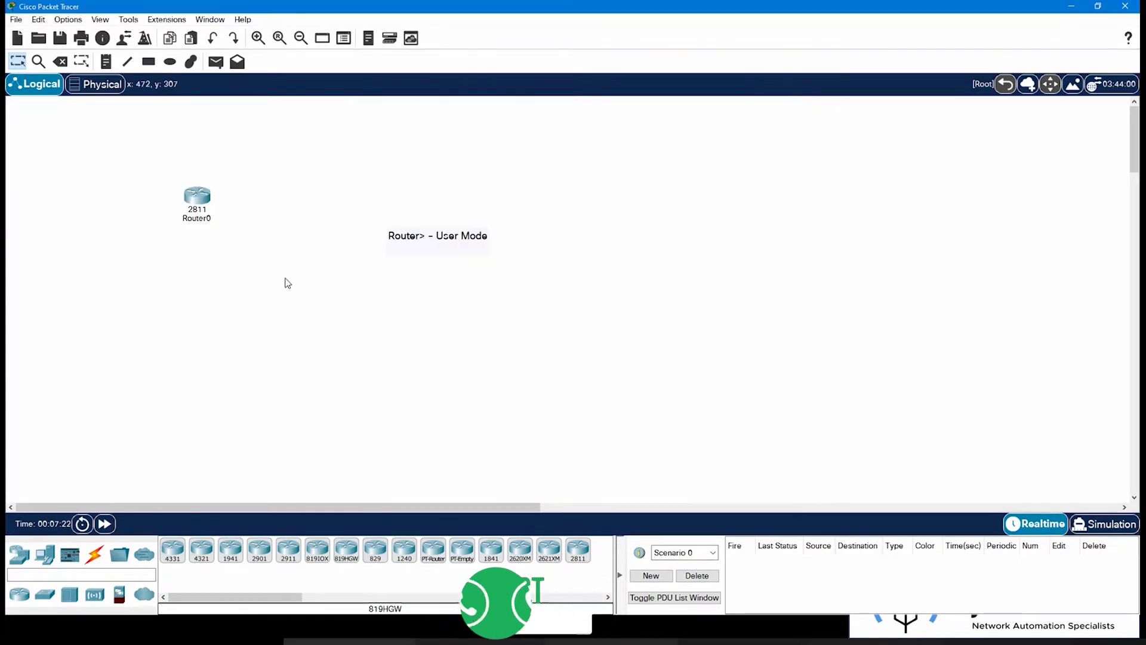
pyautogui.click(481, 238)
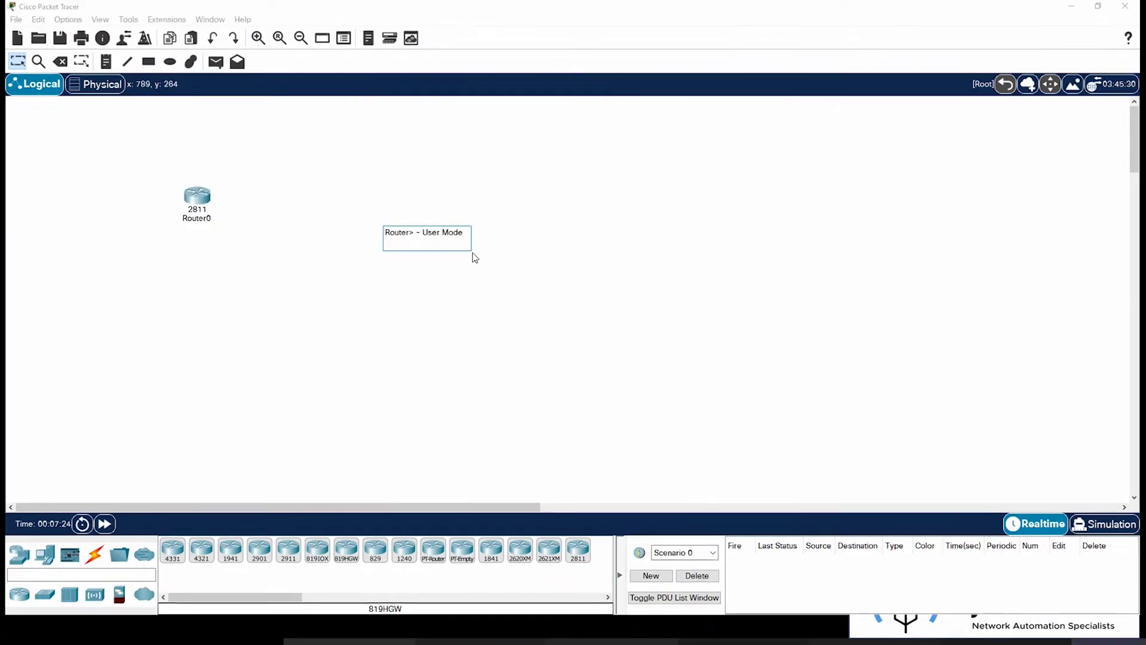
pyautogui.press('Return')
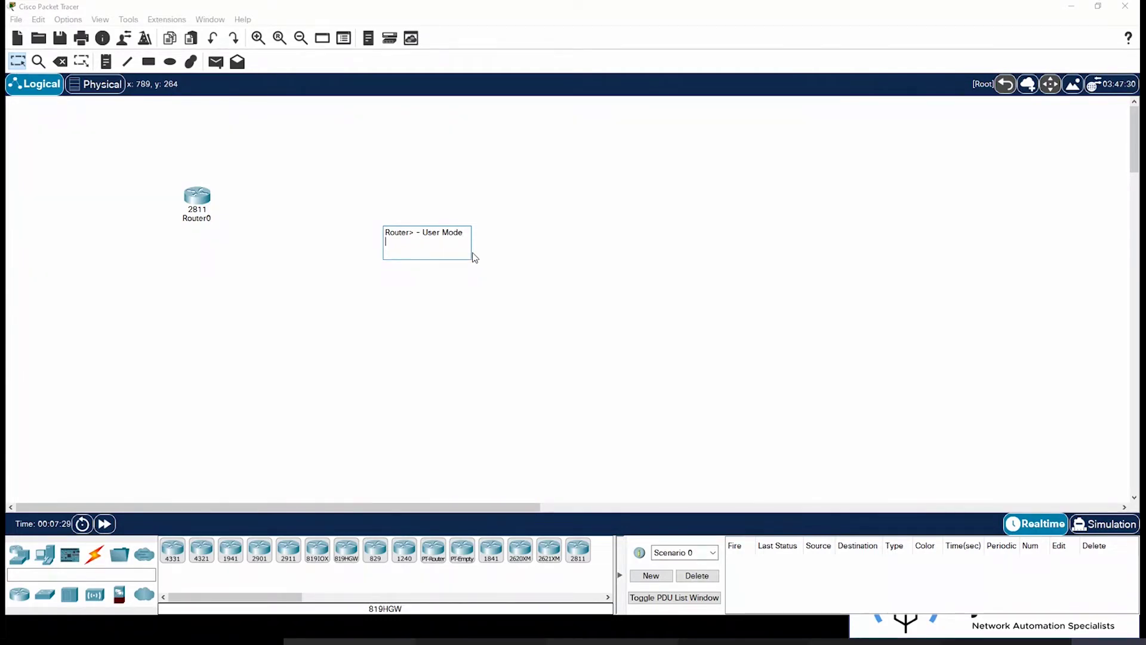
pyautogui.write('Router# - Priv')
pyautogui.write('iledge Mode')
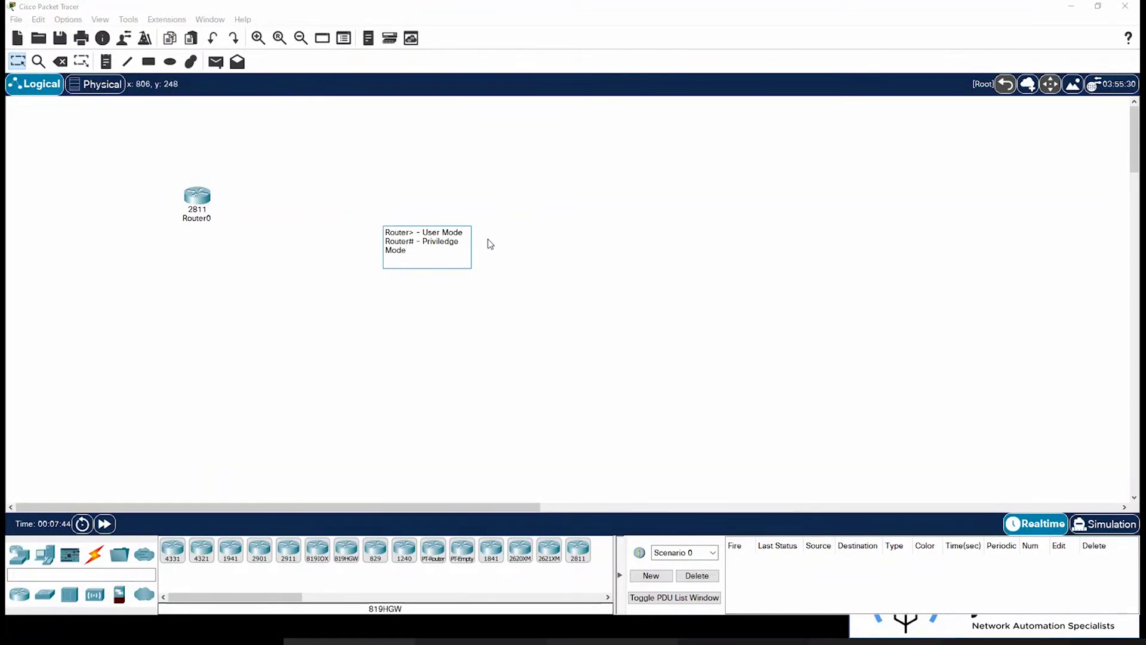
pyautogui.click(478, 291)
# - Set the CLI and tooltip font sizes to 13 in the font preferences and apply the change
pyautogui.click(197, 196)
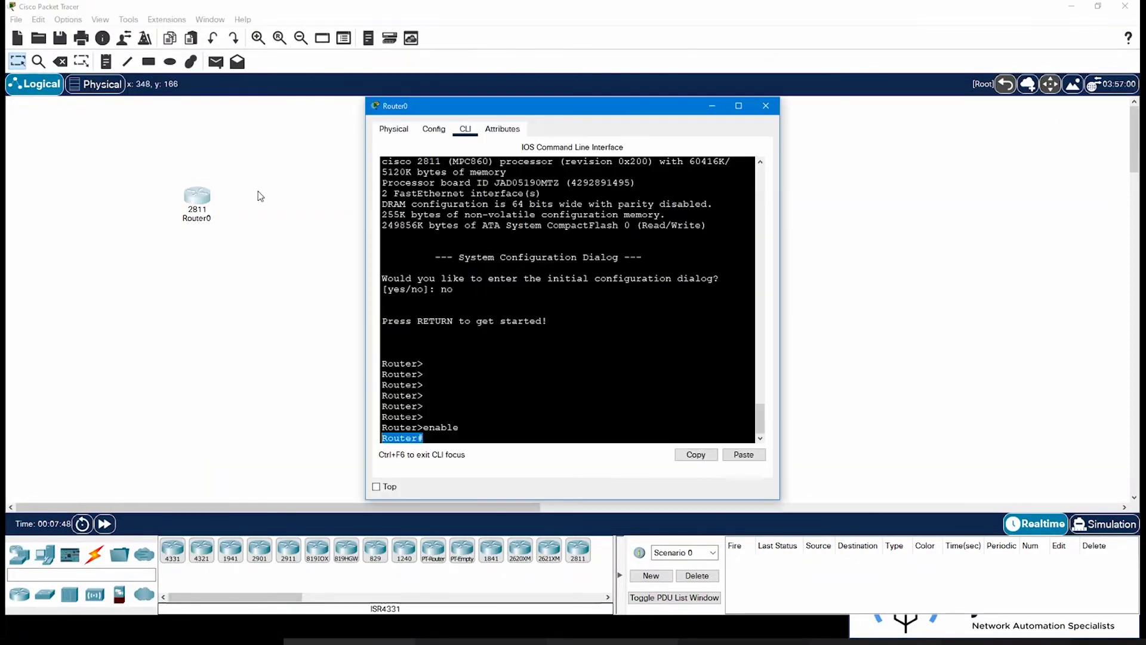
pyautogui.click(739, 106)
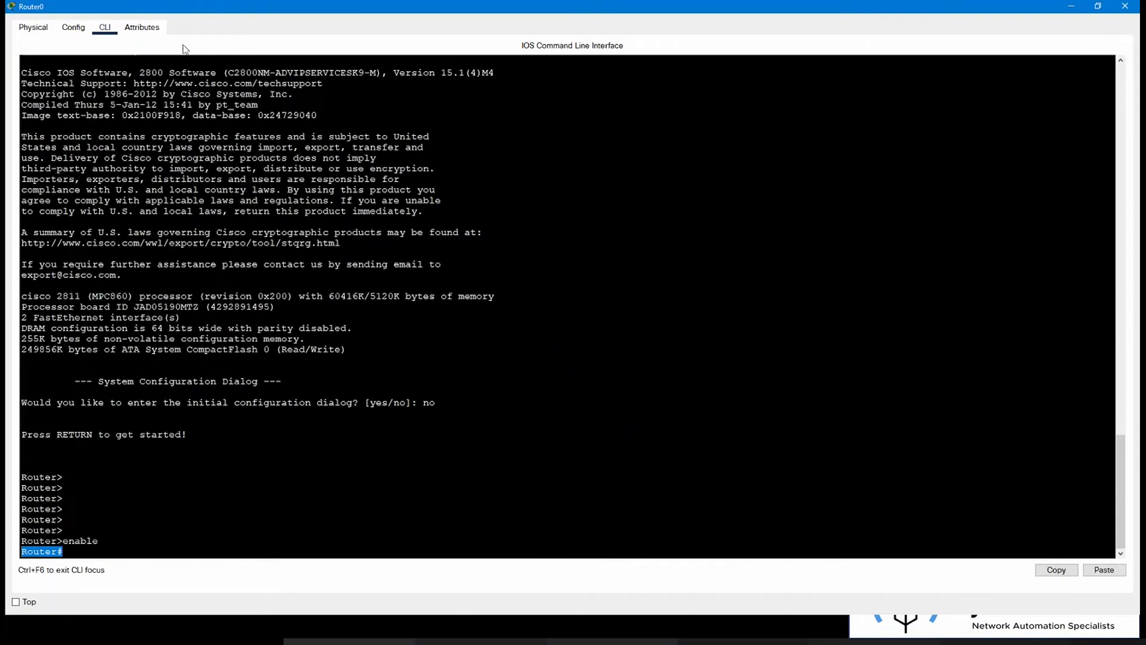
pyautogui.click(1097, 6)
pyautogui.click(67, 20)
pyautogui.click(89, 32)
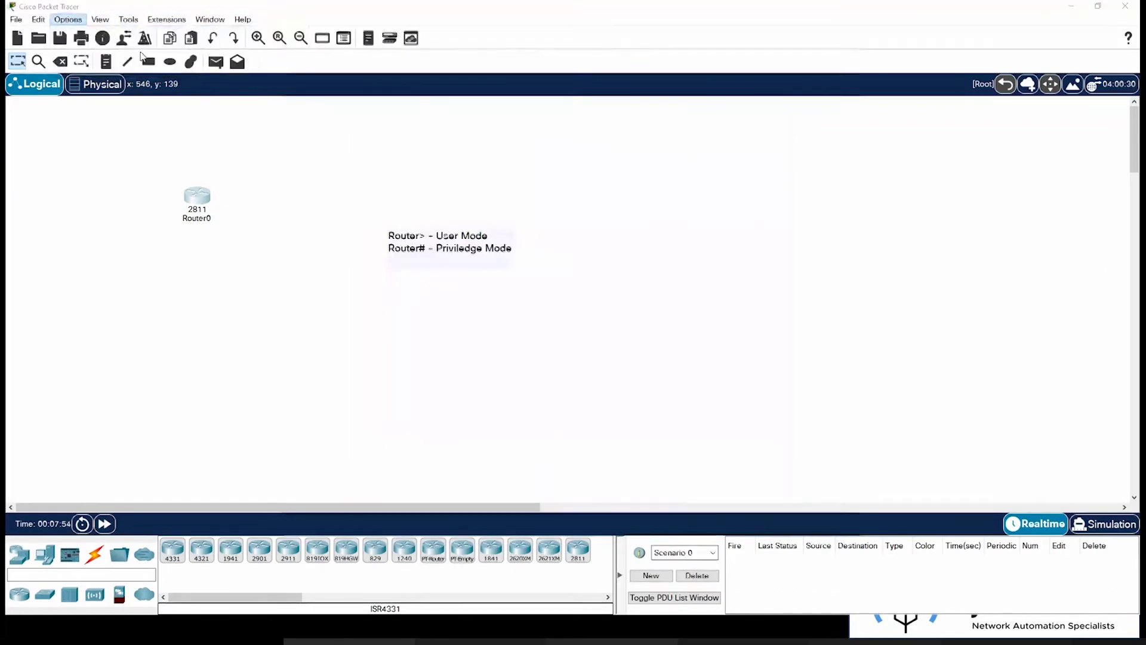
pyautogui.click(470, 32)
pyautogui.click(698, 133)
pyautogui.click(675, 186)
pyautogui.click(680, 173)
pyautogui.click(681, 222)
pyautogui.click(742, 338)
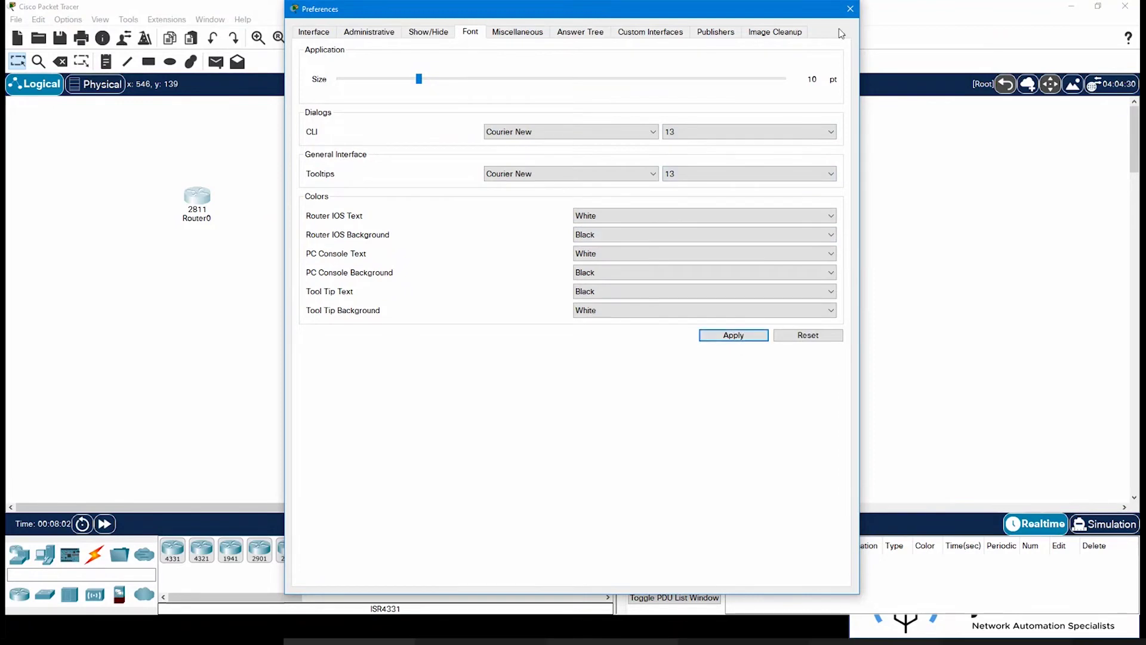
pyautogui.click(850, 8)
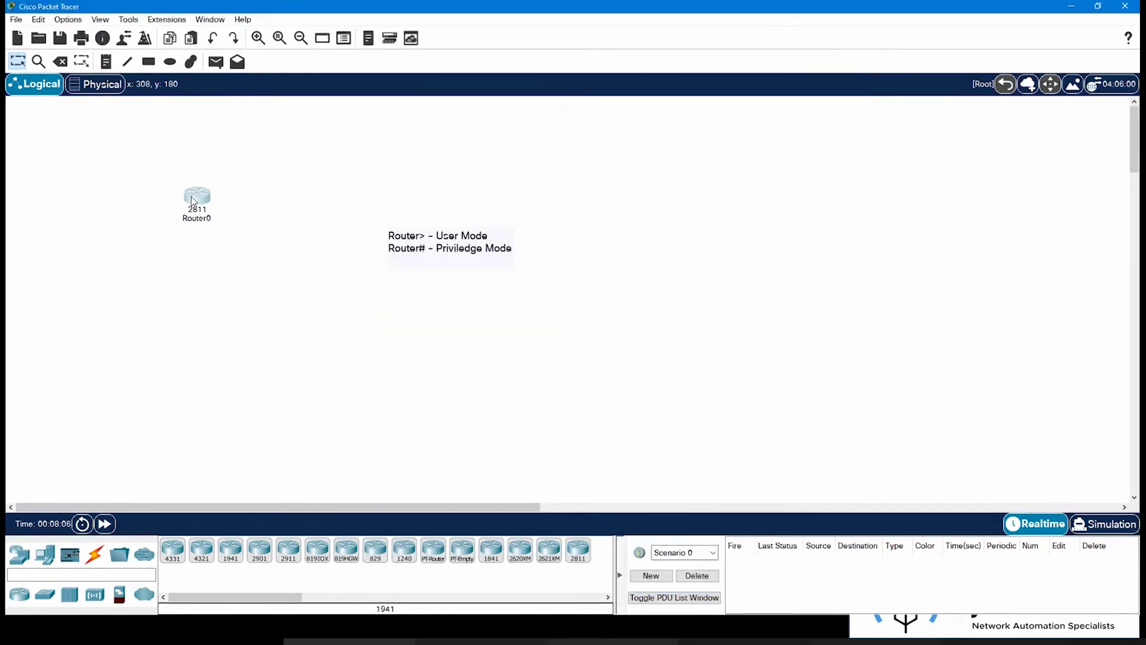
# - Reopen the router's command line and enlarge its window to fill the screen
pyautogui.click(197, 197)
pyautogui.click(739, 105)
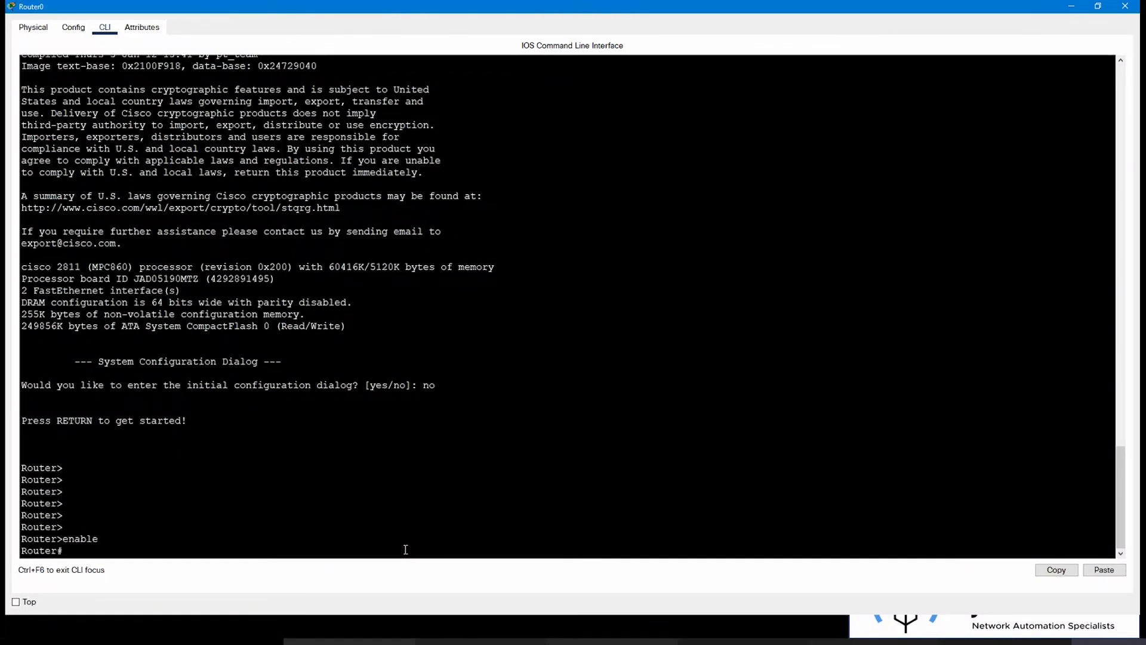
pyautogui.write('conf')
pyautogui.press('Tab')
pyautogui.write('term')
pyautogui.press('Tab')
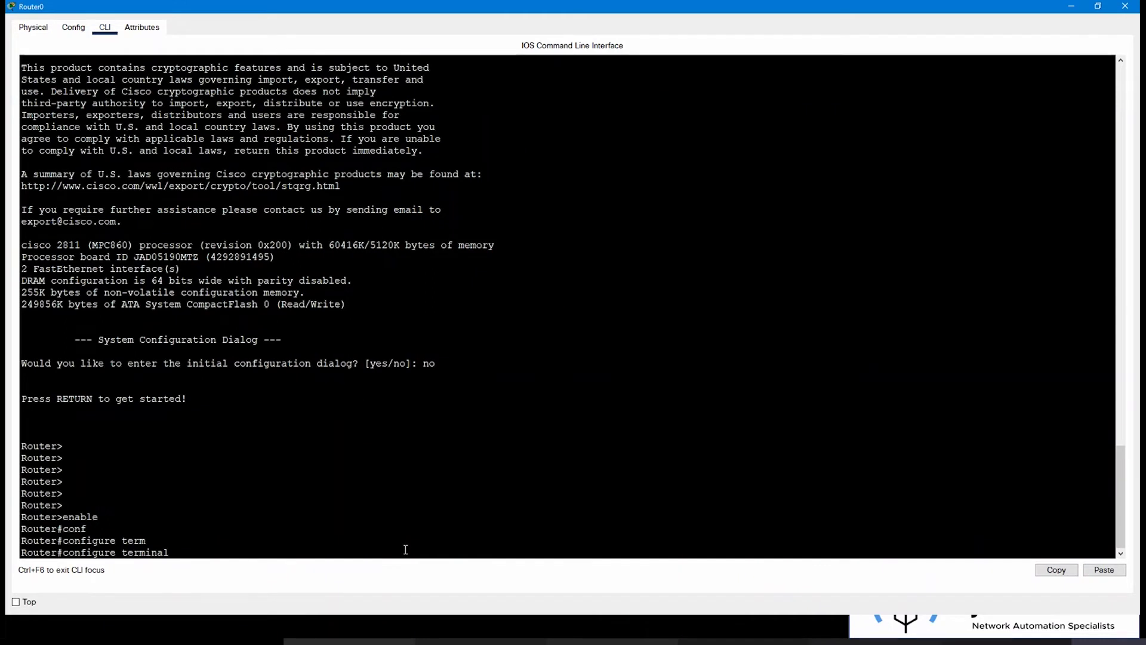
pyautogui.press('BackSpace')
pyautogui.press('BackSpace')
pyautogui.press('BackSpace')
pyautogui.press('BackSpace')
pyautogui.press('BackSpace')
pyautogui.press('BackSpace')
pyautogui.press('BackSpace')
pyautogui.press('BackSpace')
pyautogui.press('BackSpace')
pyautogui.press('BackSpace')
pyautogui.press('BackSpace')
pyautogui.press('BackSpace')
pyautogui.press('BackSpace')
pyautogui.press('BackSpace')
pyautogui.press('BackSpace')
pyautogui.press('BackSpace')
pyautogui.press('BackSpace')
pyautogui.press('BackSpace')
pyautogui.press('BackSpace')
# - Enter global configuration mode with configure terminal, auto-completing the command from conf and ter
pyautogui.write('conf')
pyautogui.press('Tab')
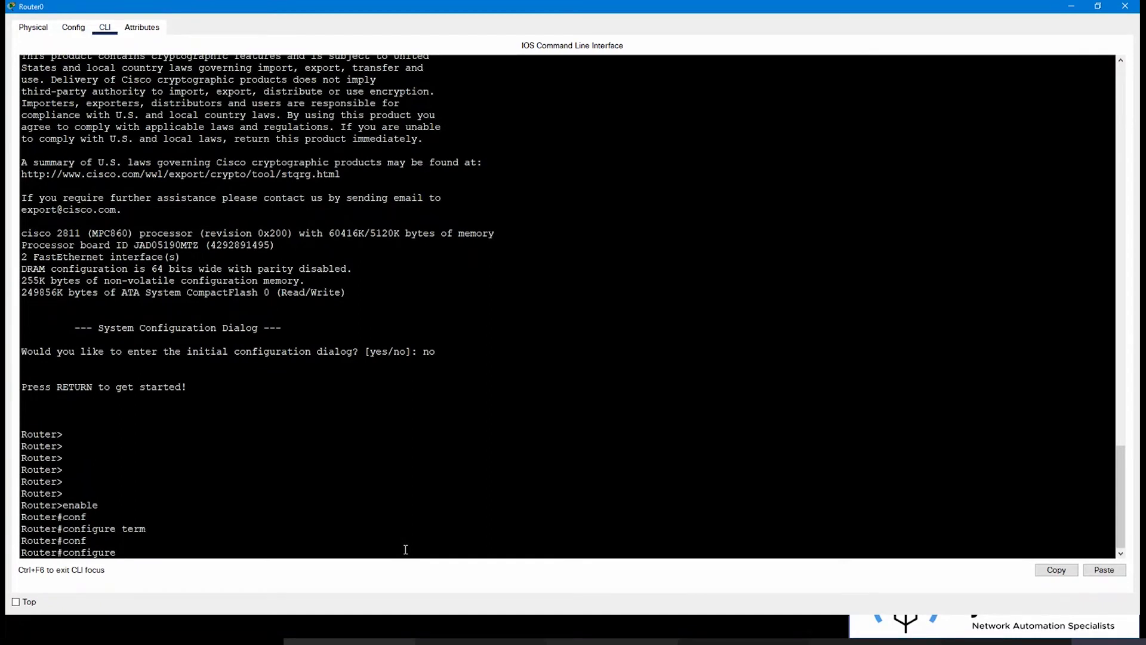
pyautogui.write('ter')
pyautogui.press('Tab')
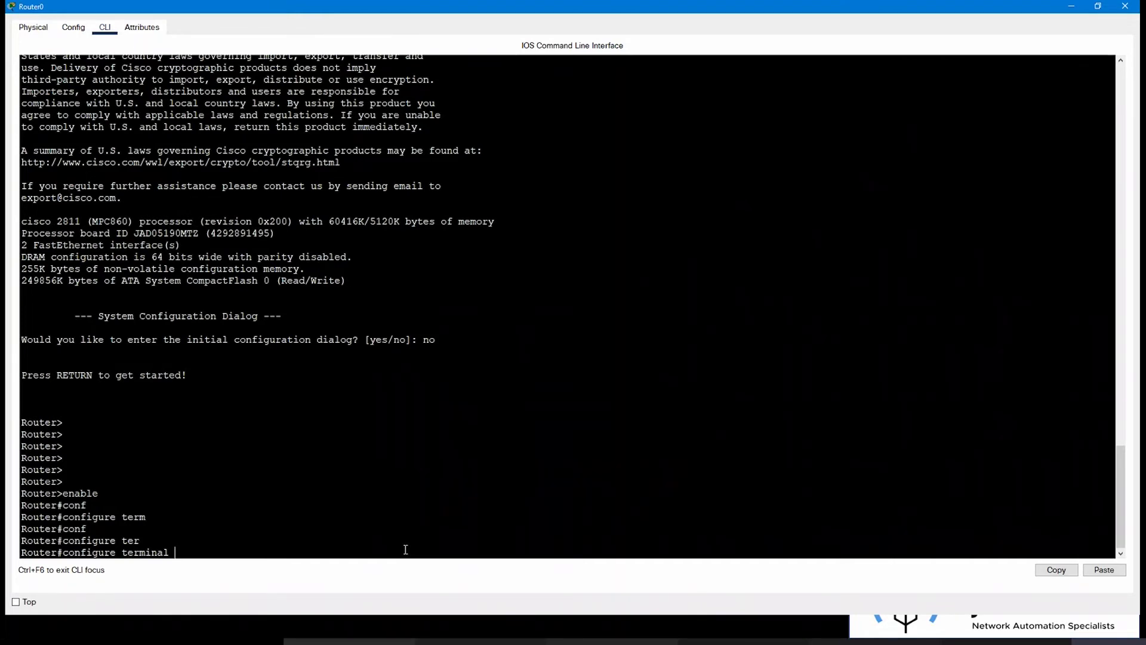
pyautogui.press('Return')
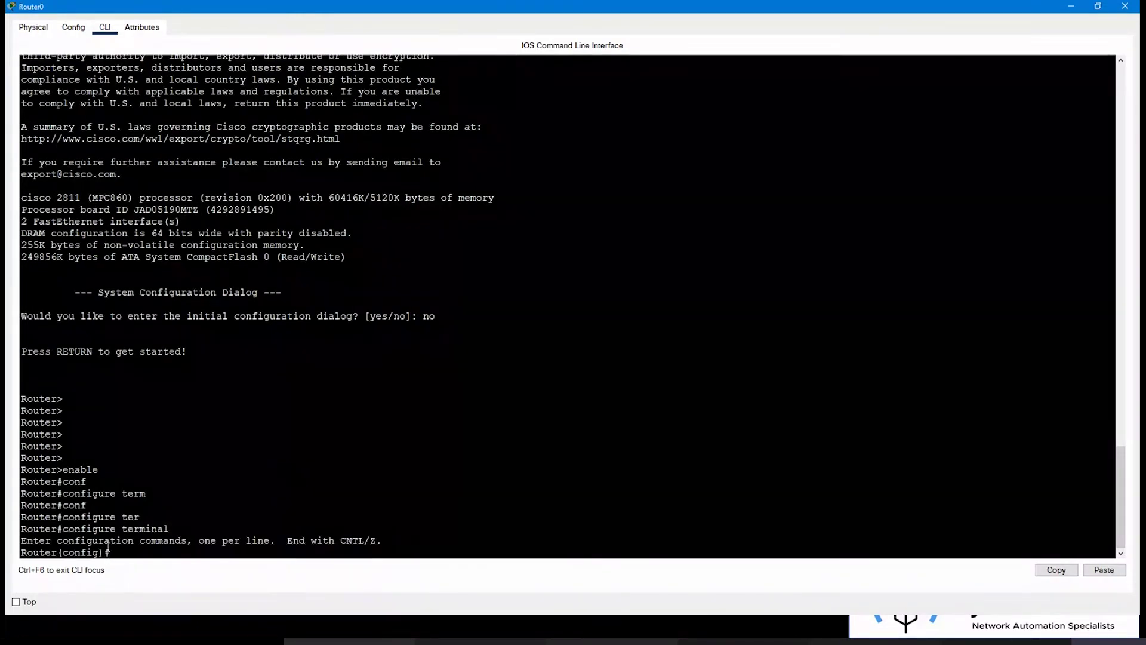
# - Copy the Router(config)# prompt and add a note line reading "Router(config)# - Global Configuration Mode"
pyautogui.doubleClick(60, 552)
pyautogui.moveTo(58, 552); pyautogui.dragTo(19, 552)
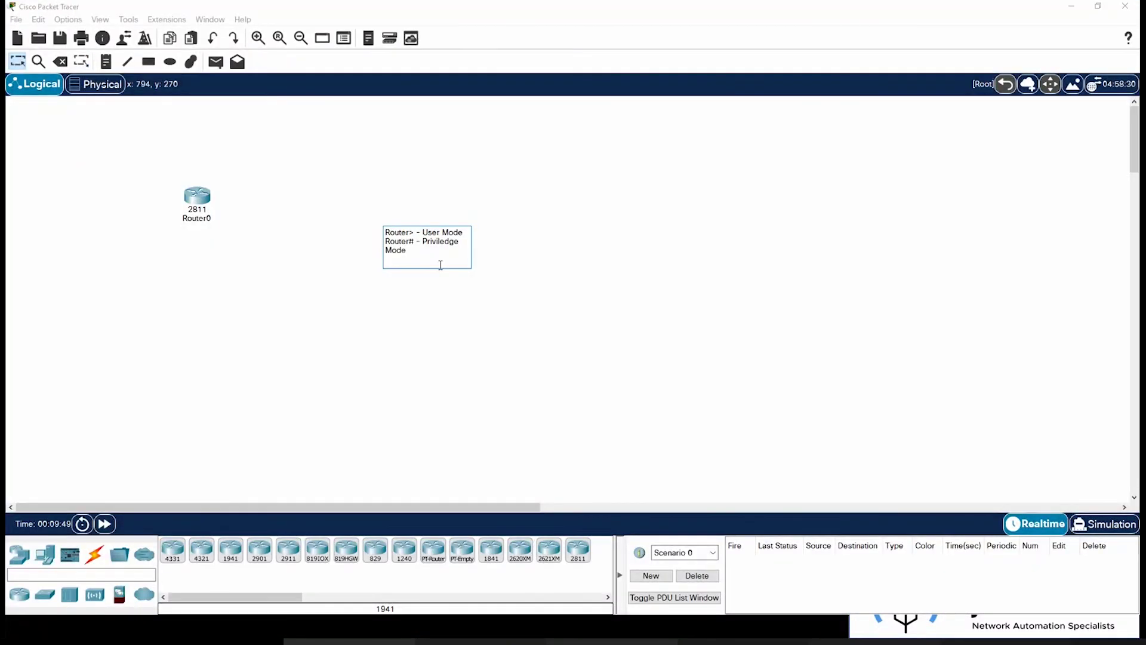
pyautogui.hotkey('ctrl', 'v')
pyautogui.write('- Global Configuration Mode')
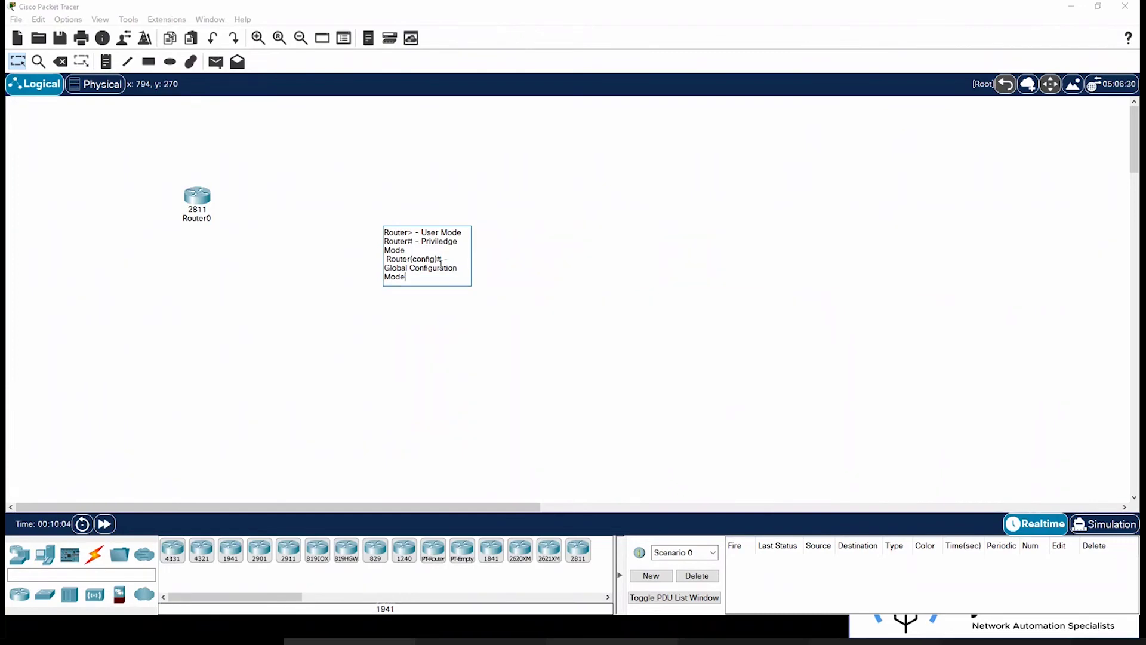
pyautogui.click(452, 286)
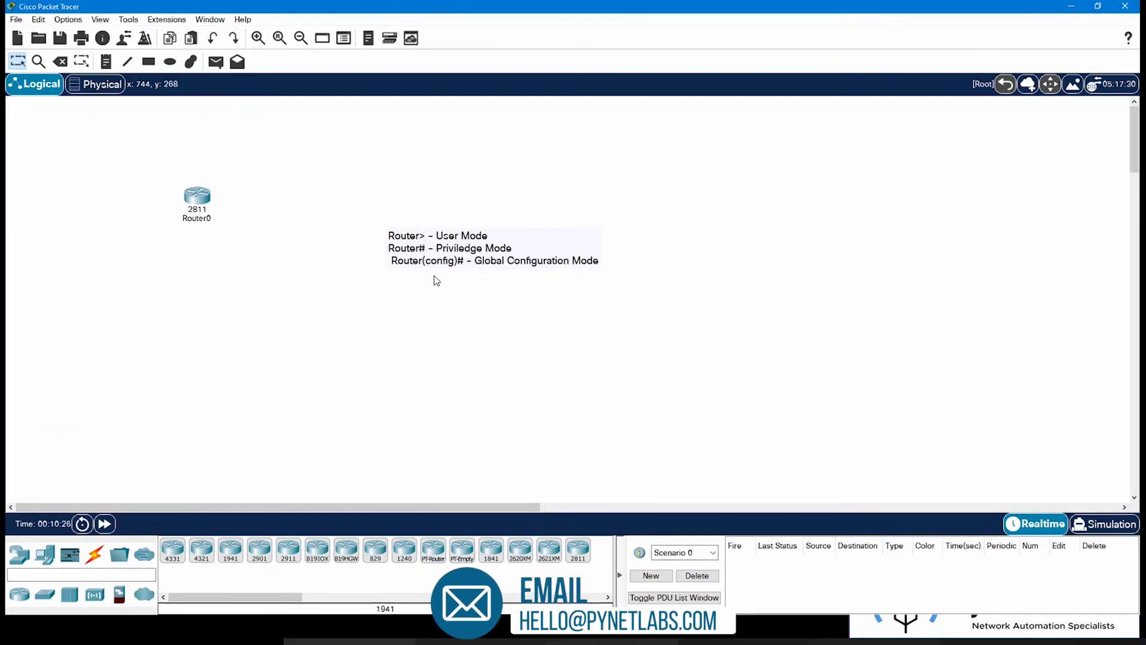
# - Check the router's current prompt, then power-cycle the router with the switch in its physical view
pyautogui.click(196, 198)
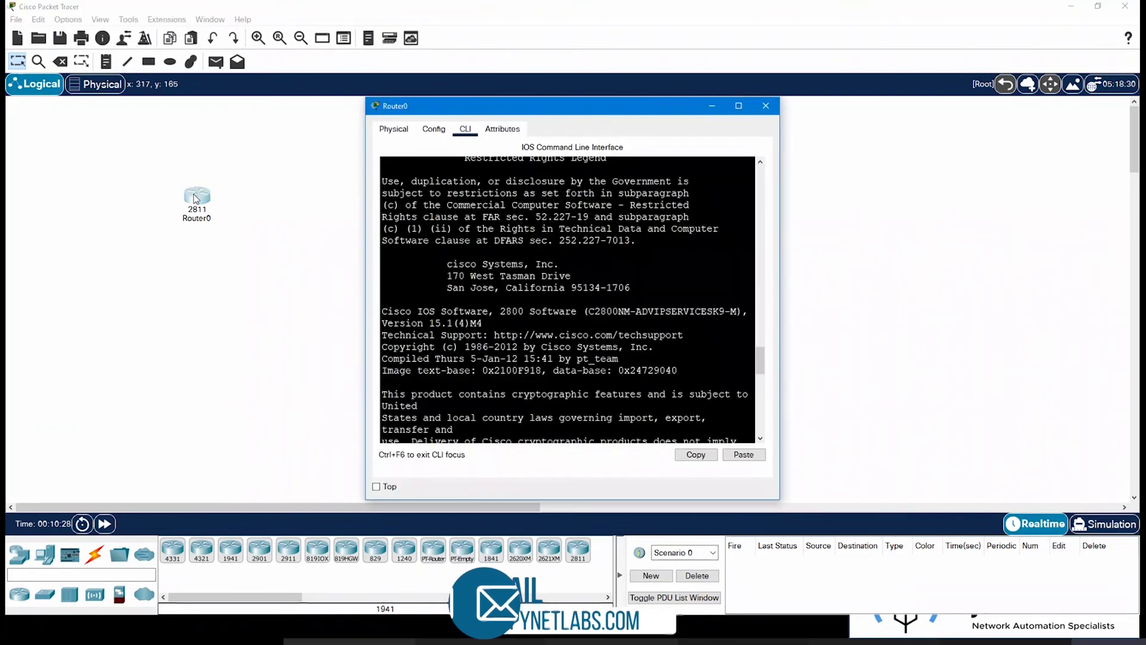
pyautogui.scroll(-15, 677, 417)
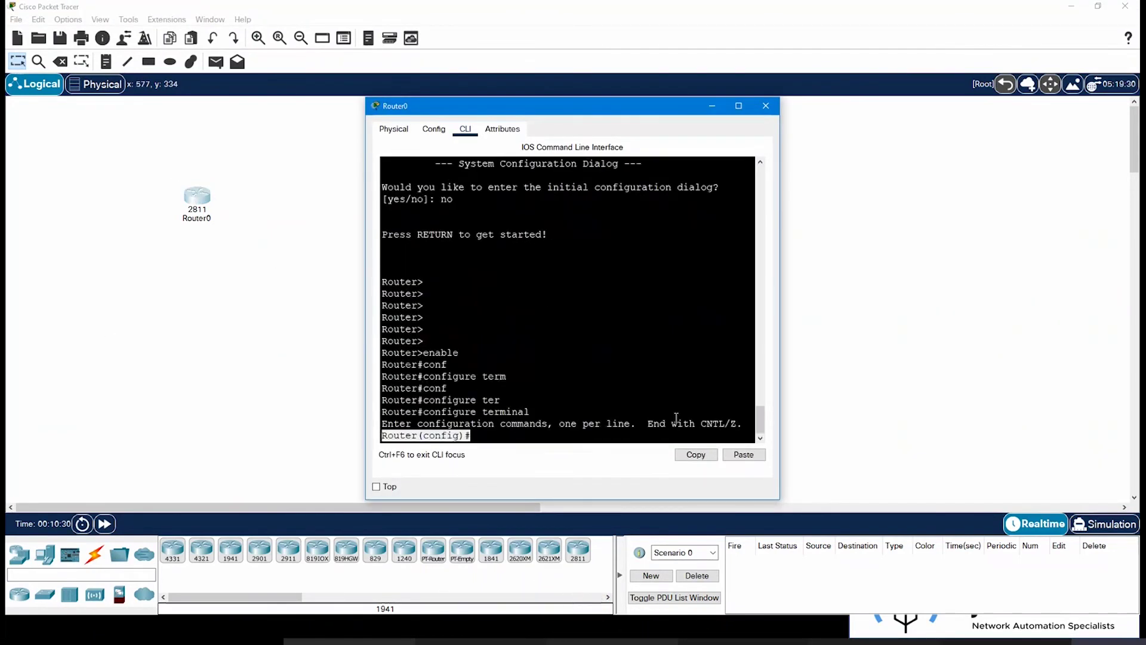
pyautogui.click(766, 105)
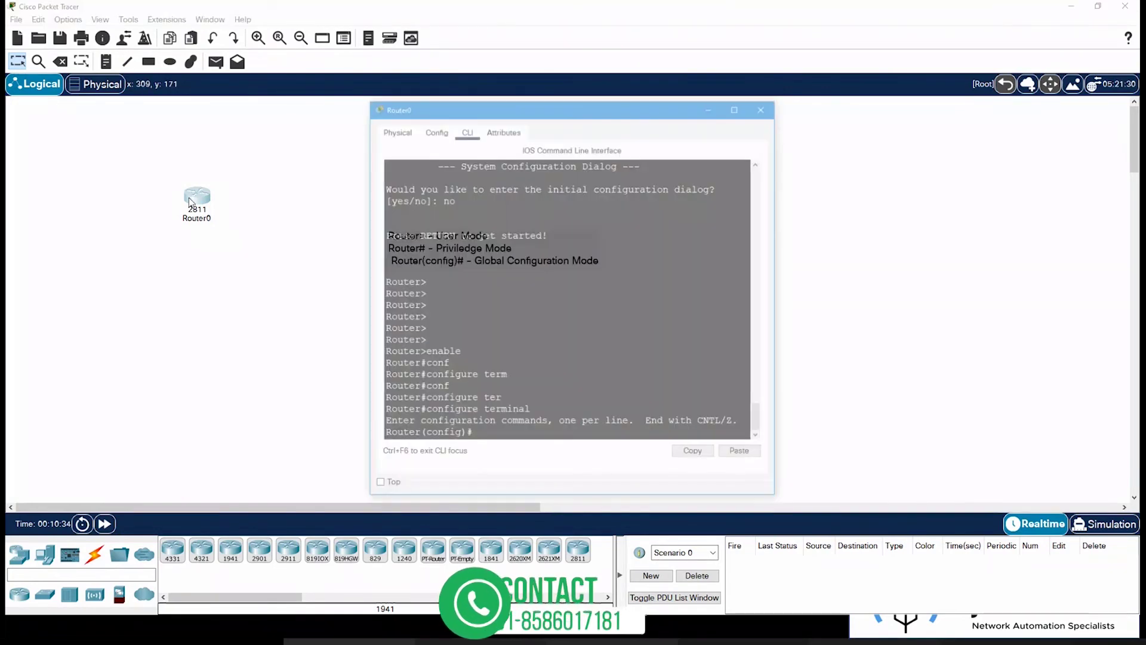
pyautogui.click(400, 128)
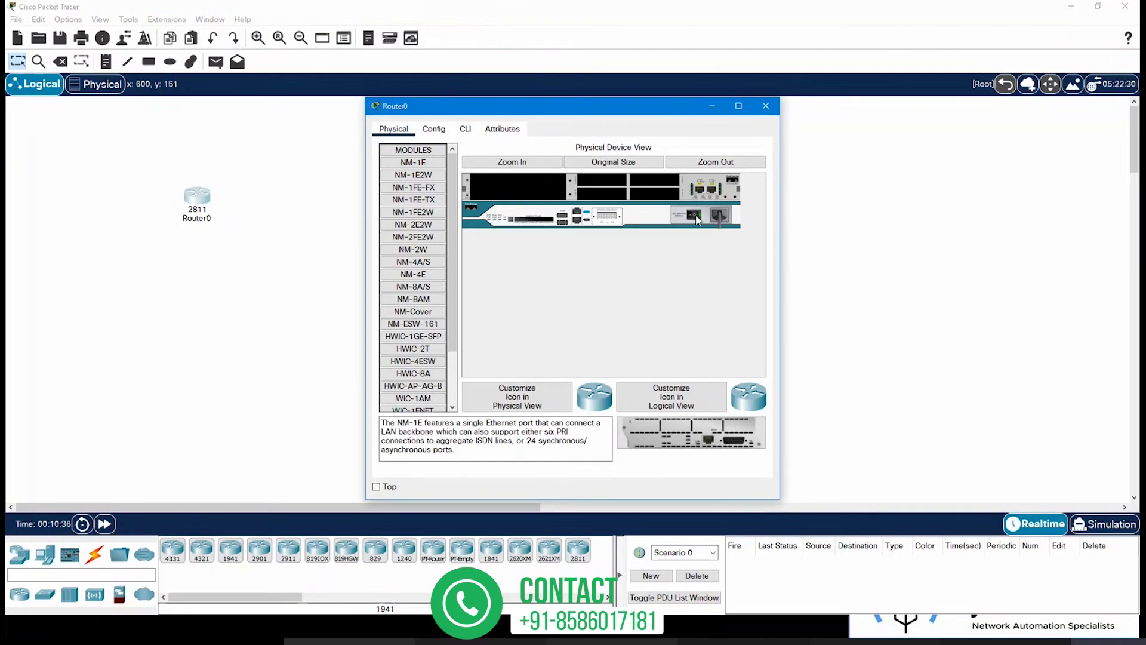
pyautogui.click(696, 217)
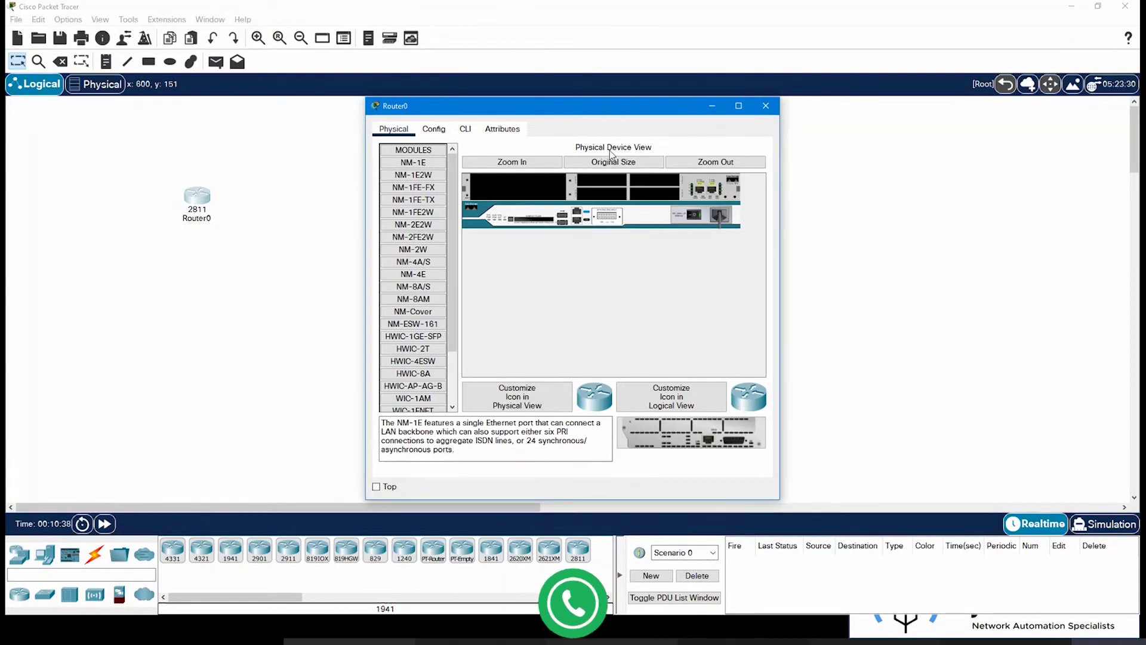
# - Follow the reboot in the enlarged command line, answer no to the initial configuration dialog, and start the session at the Router> prompt
pyautogui.click(465, 129)
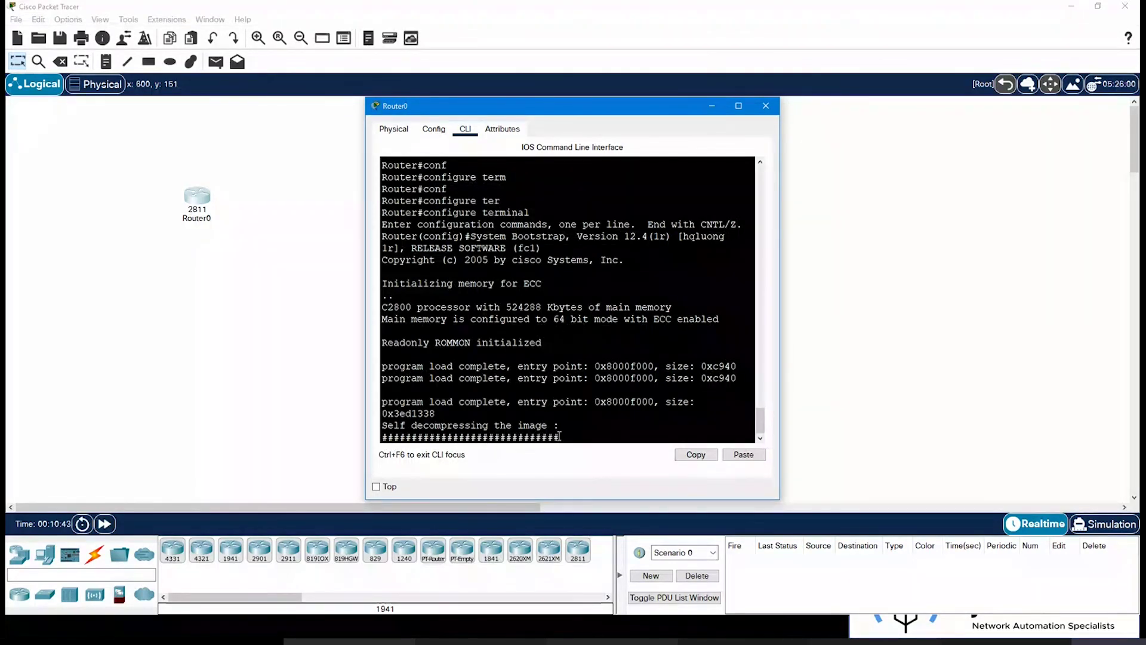
pyautogui.click(738, 105)
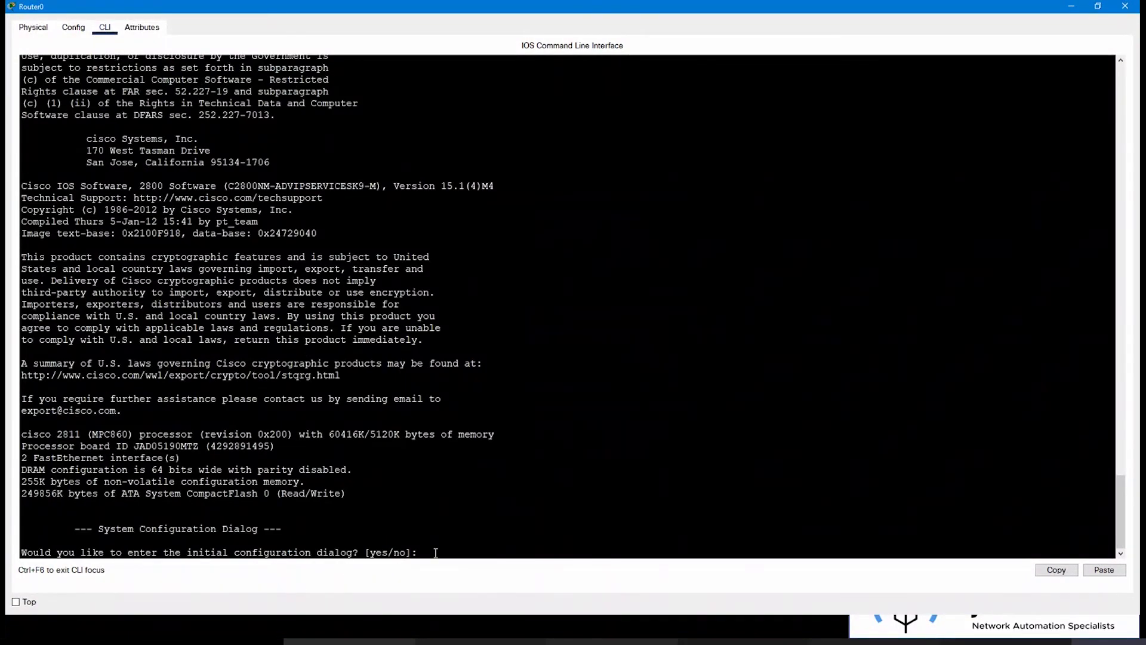
pyautogui.write('no')
pyautogui.press('Return')
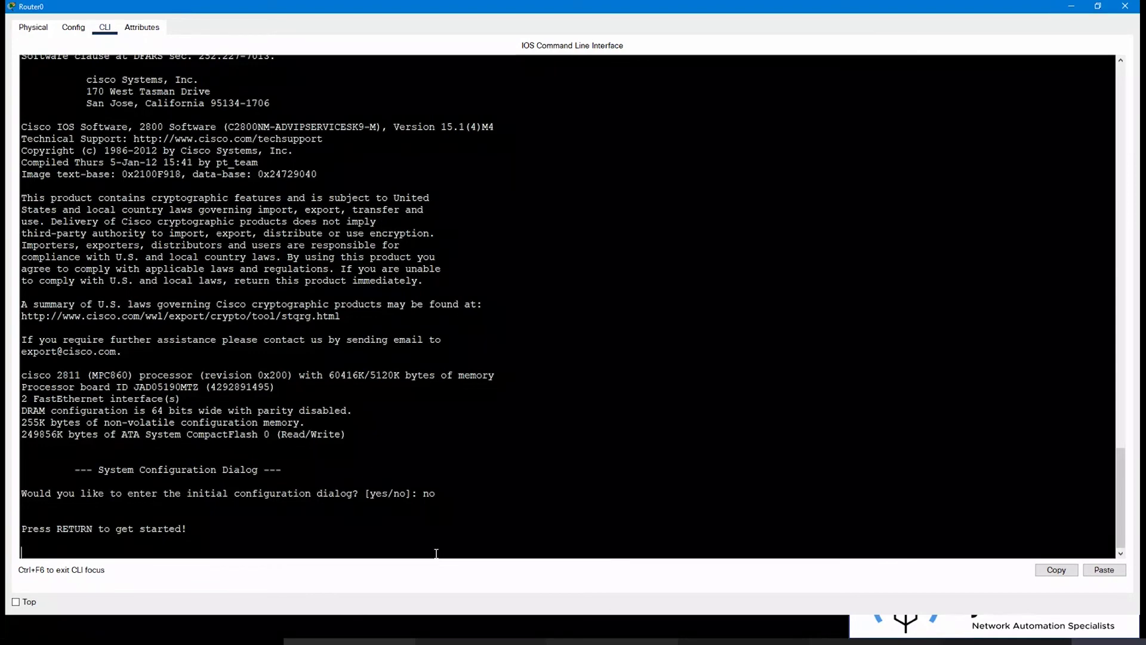
pyautogui.press('Return')
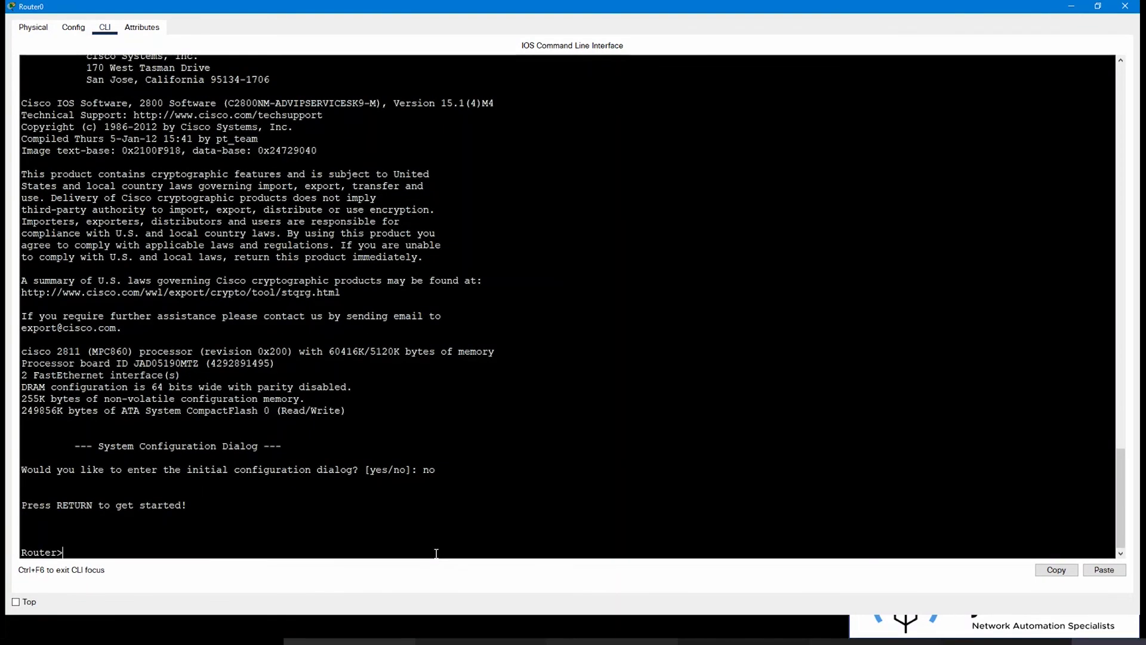
# - Enter privileged mode with enable and global configuration mode with configure terminal, auto-completing the latter from conf and ter
pyautogui.write('enable')
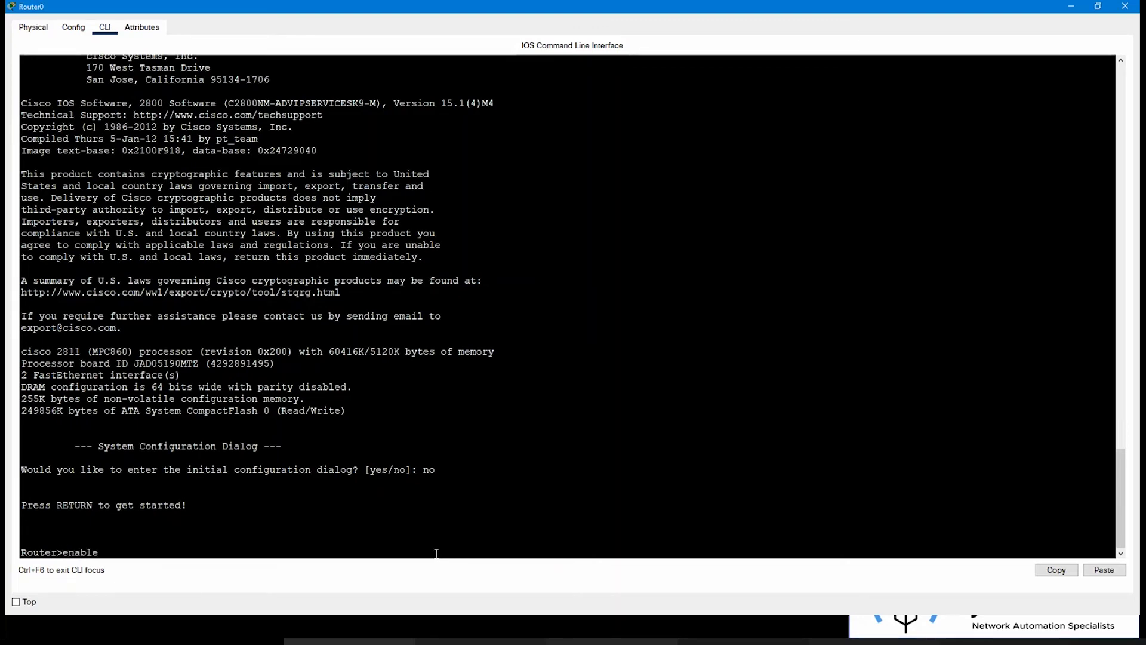
pyautogui.press('Return')
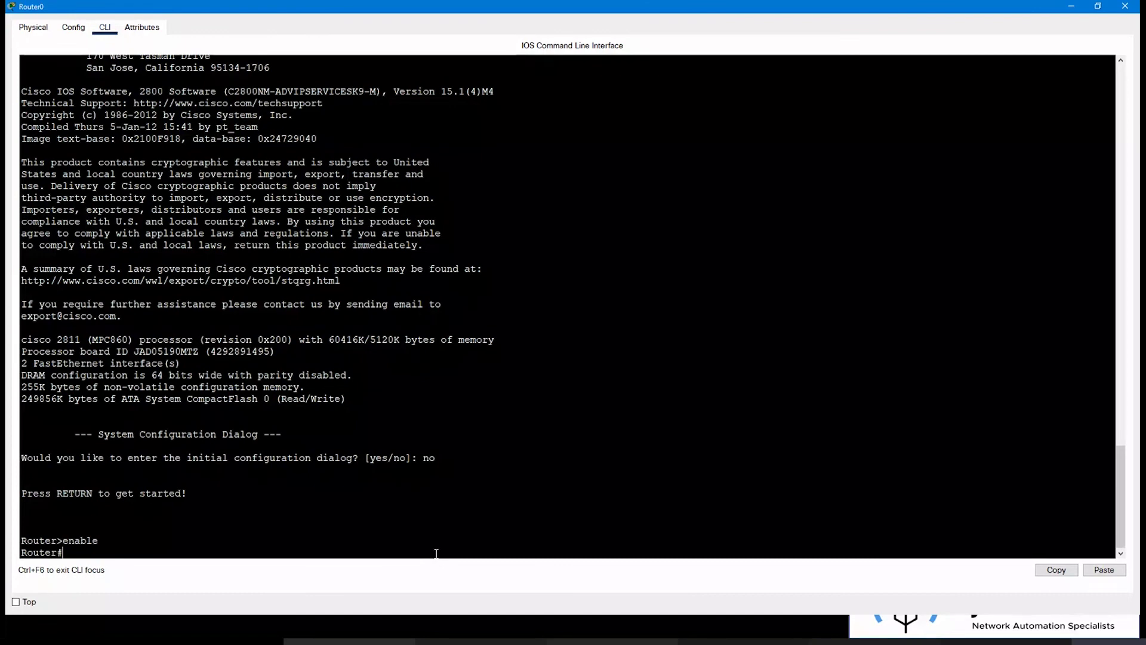
pyautogui.write('configure te')
pyautogui.press('Tab')
pyautogui.write('ter')
pyautogui.press('Tab')
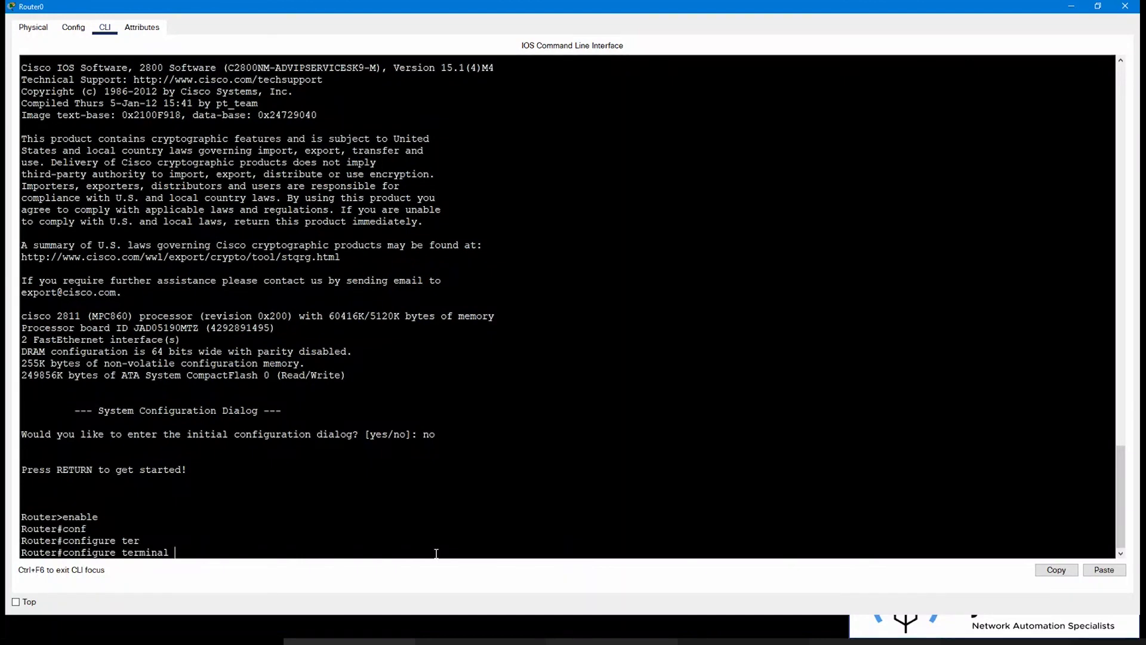
pyautogui.press('Return')
# - Bring up several empty prompt lines and highlight the last one's Router(config) text to examine the global configuration prompt
pyautogui.press('Return')
pyautogui.press('Return')
pyautogui.press('Return')
pyautogui.press('Return')
pyautogui.press('Return')
pyautogui.press('Return')
pyautogui.press('Return')
pyautogui.press('Return')
pyautogui.press('Return')
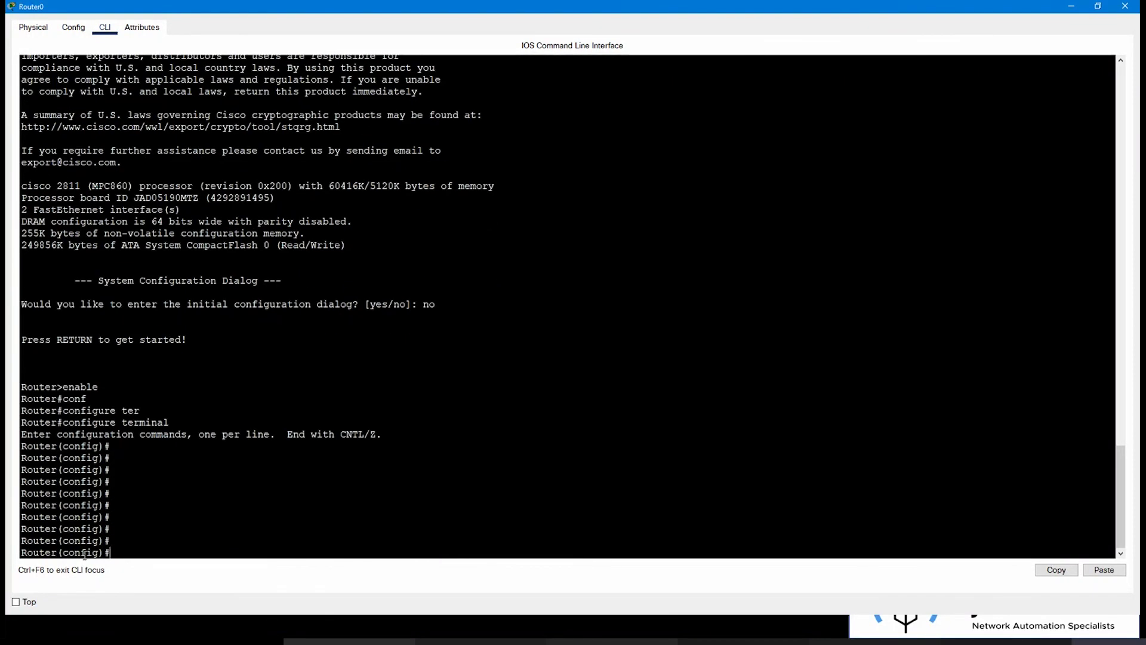
pyautogui.moveTo(99, 552); pyautogui.dragTo(16, 550)
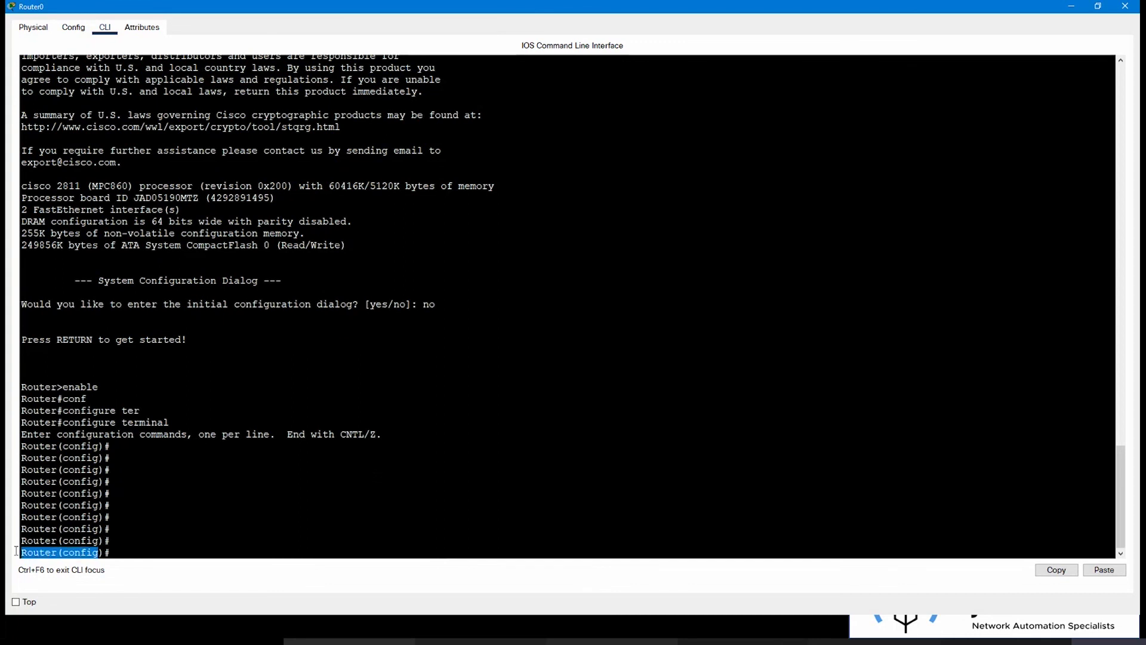
pyautogui.click(158, 553)
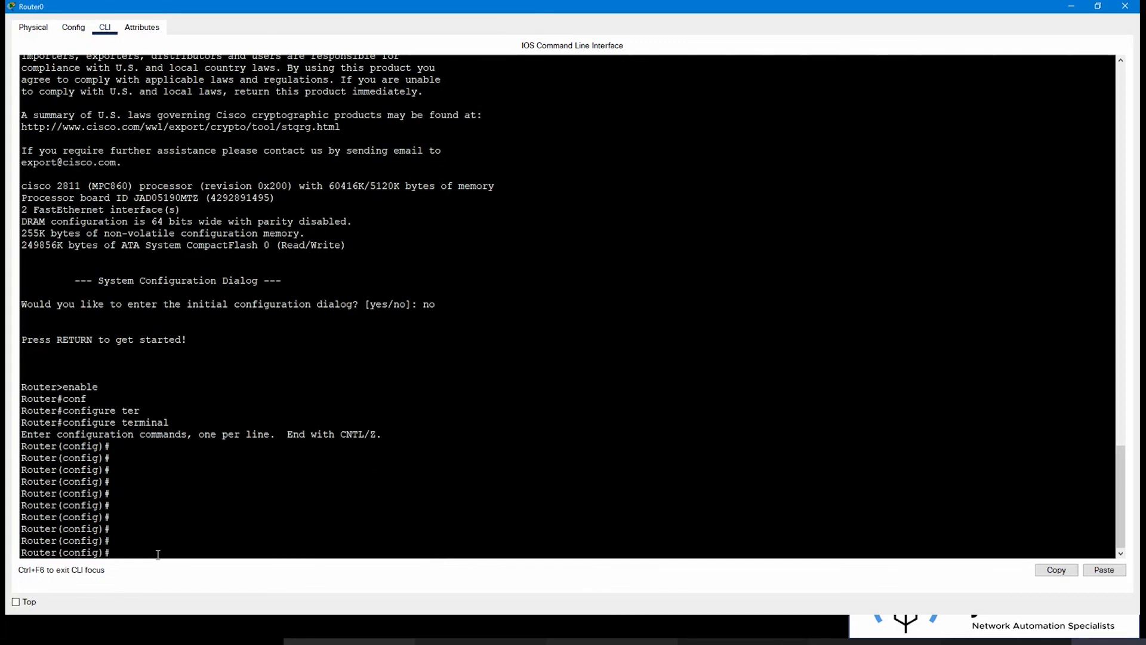